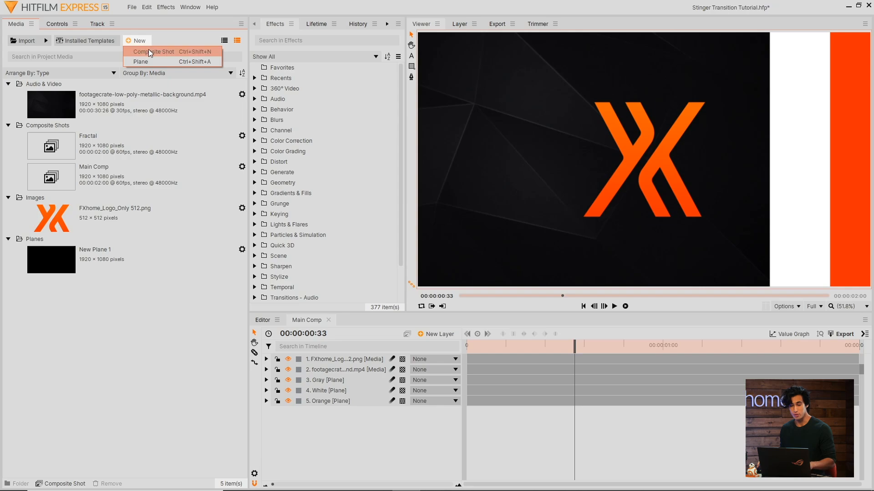
- Create a composite shot named Transition, keeping the 1080p Full HD @ 60 fps template
{"action": "left_click", "coordinate": [148, 50]}
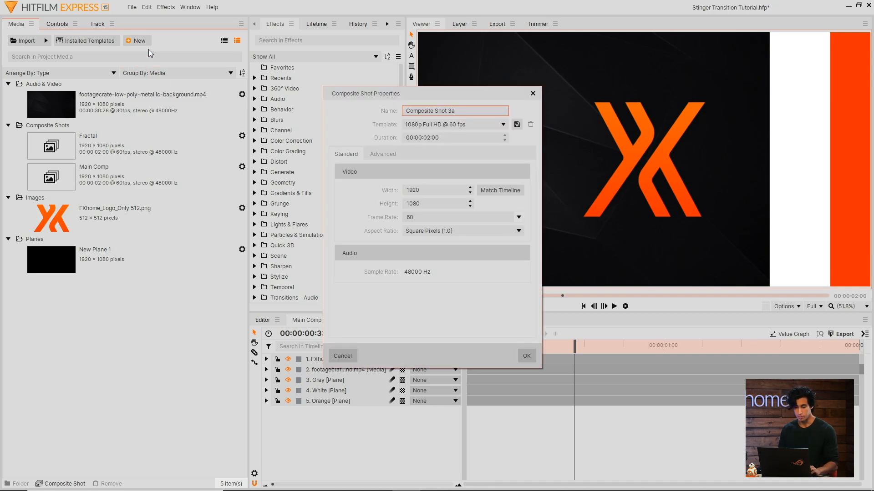
{"action": "key", "text": "ctrl+a"}
{"action": "type", "text": "Transition"}
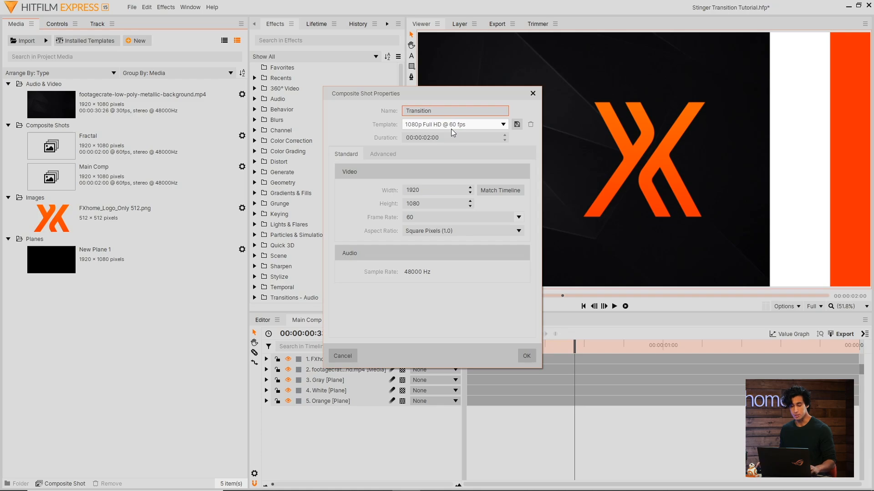
{"action": "left_click", "coordinate": [519, 353]}
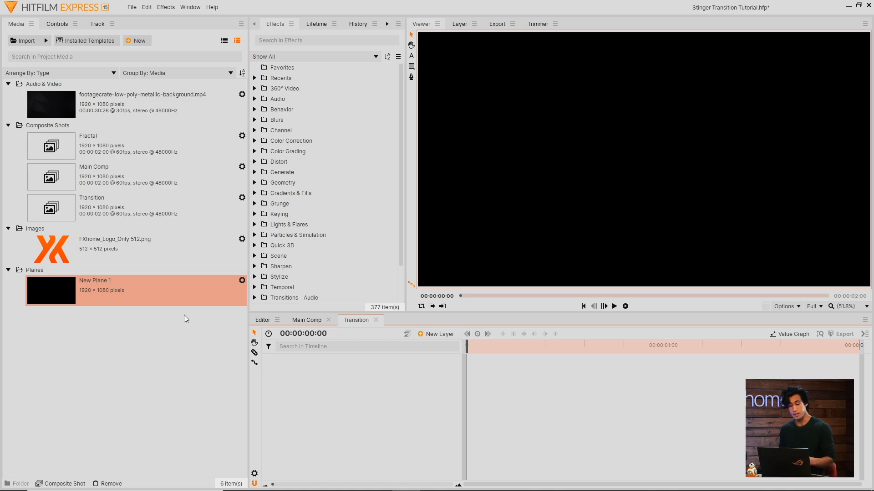
- Add New Plane 1 as a layer in the Transition composite shot and apply the Fill Color effect to it
{"action": "left_click", "coordinate": [441, 334]}
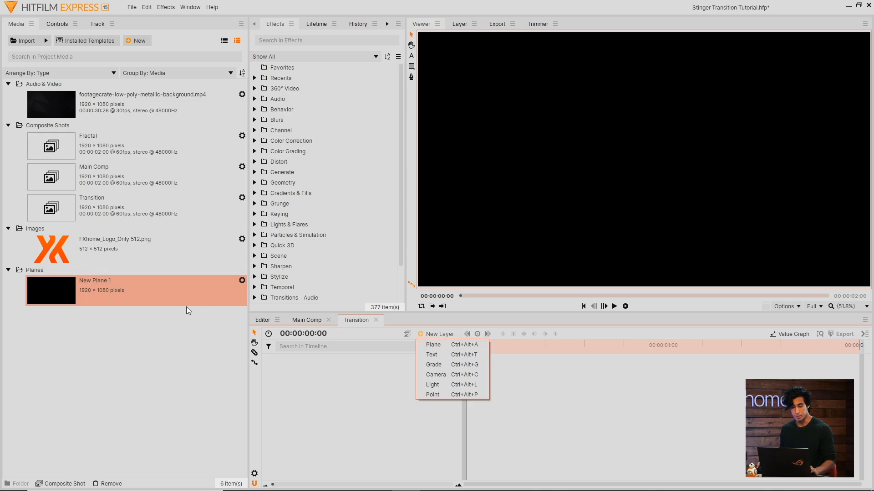
{"action": "left_click_drag", "start_coordinate": [186, 307], "coordinate": [312, 359]}
{"action": "left_click", "coordinate": [370, 39]}
{"action": "type", "text": "fill"}
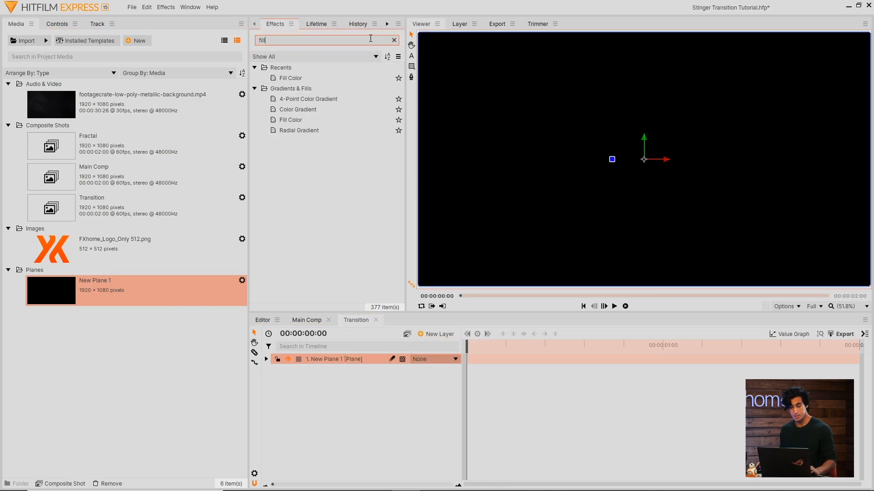
{"action": "left_click", "coordinate": [342, 76]}
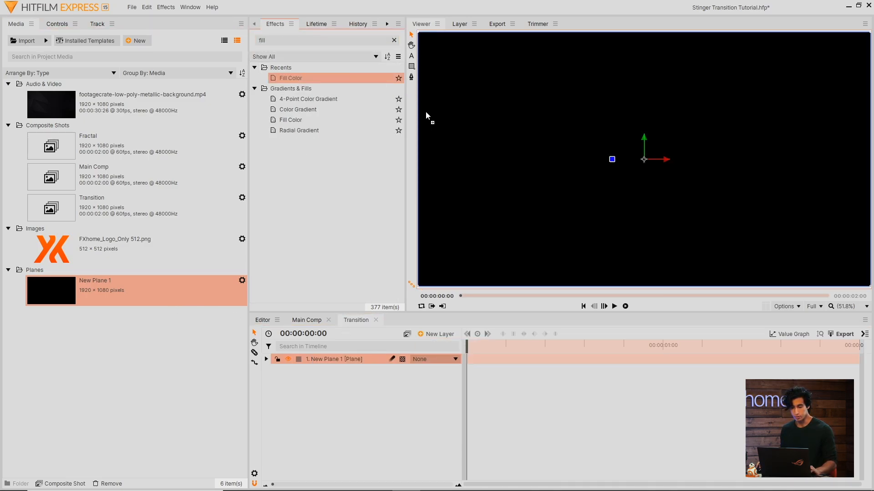
{"action": "left_click_drag", "start_coordinate": [482, 174], "coordinate": [482, 174]}
- Set the plane's Fill Color to the HTML colour #ff2c00
{"action": "left_click", "coordinate": [57, 24]}
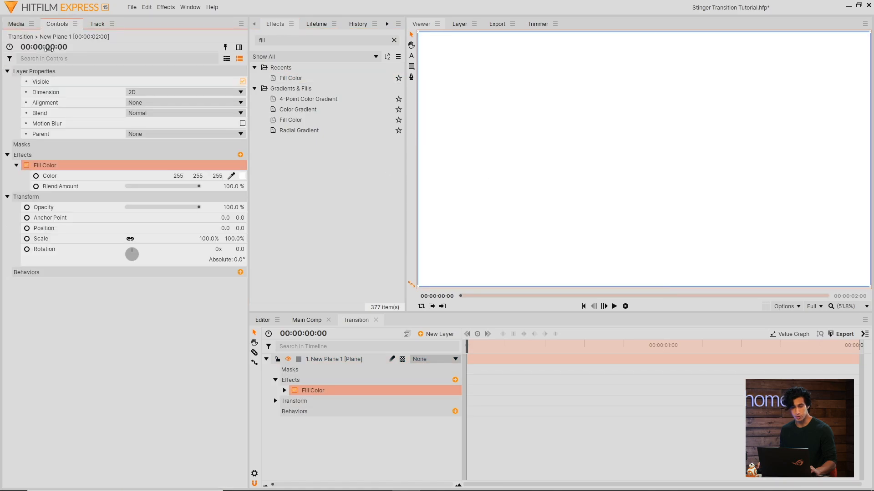
{"action": "left_click", "coordinate": [57, 178]}
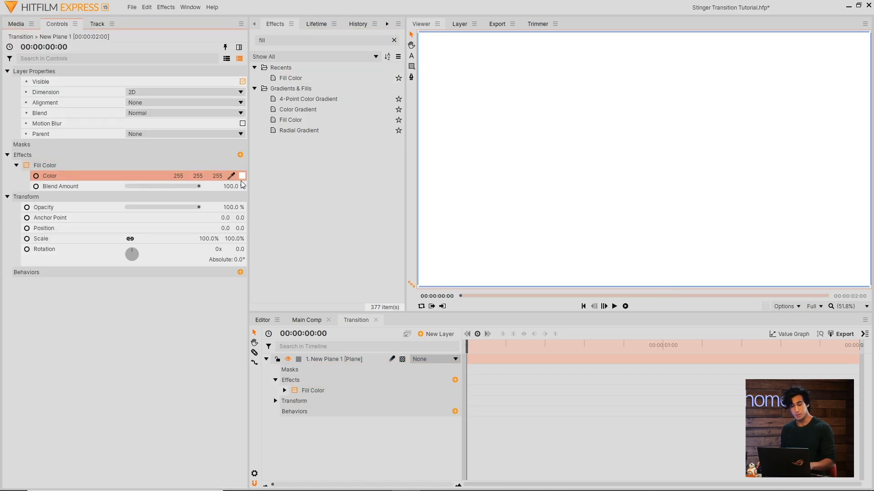
{"action": "left_click", "coordinate": [242, 176]}
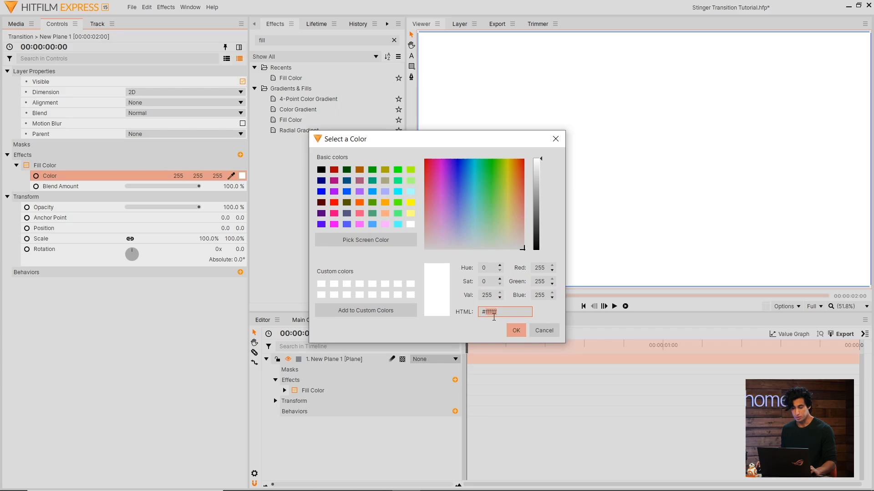
{"action": "type", "text": "ff2c00"}
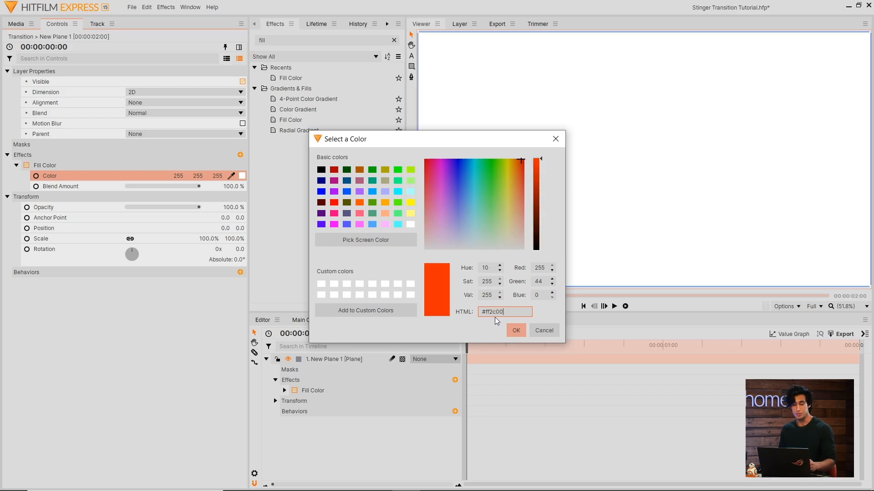
{"action": "key", "text": "Return"}
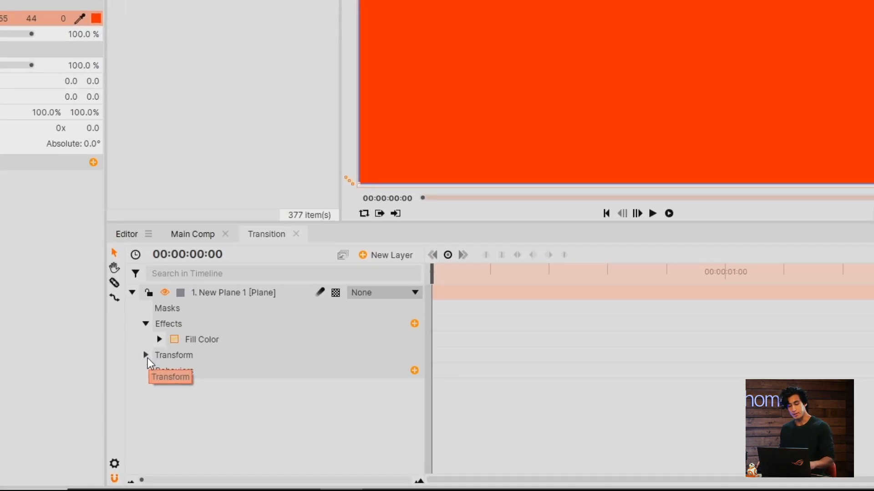
- Enable Position keyframing on the plane at the first frame and set its horizontal position to -1920
{"action": "left_click", "coordinate": [275, 400]}
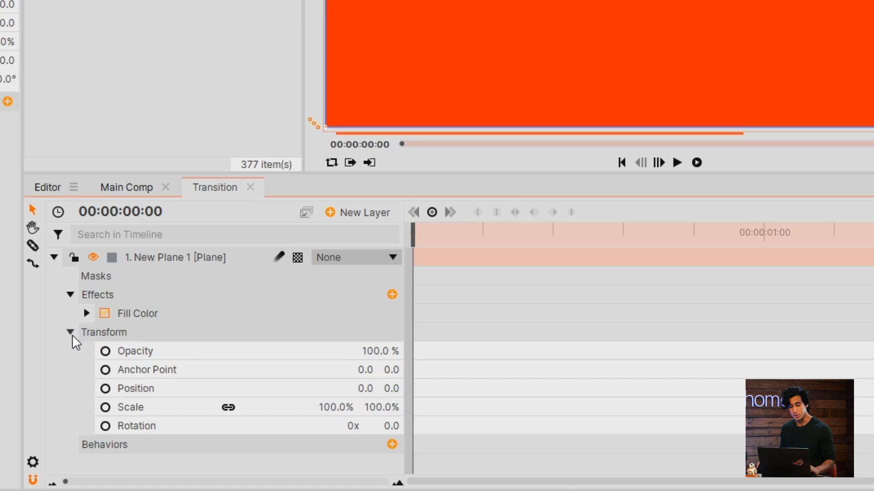
{"action": "left_click", "coordinate": [105, 389]}
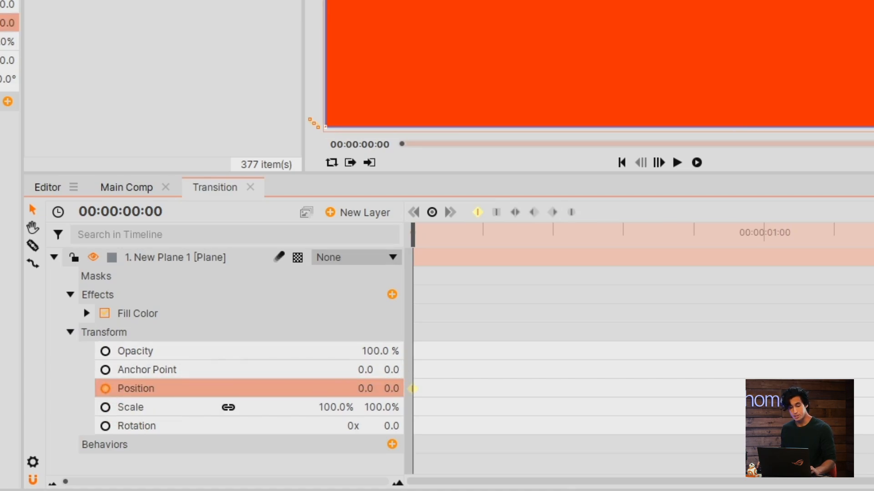
{"action": "left_click_drag", "start_coordinate": [365, 389], "coordinate": [630, 383]}
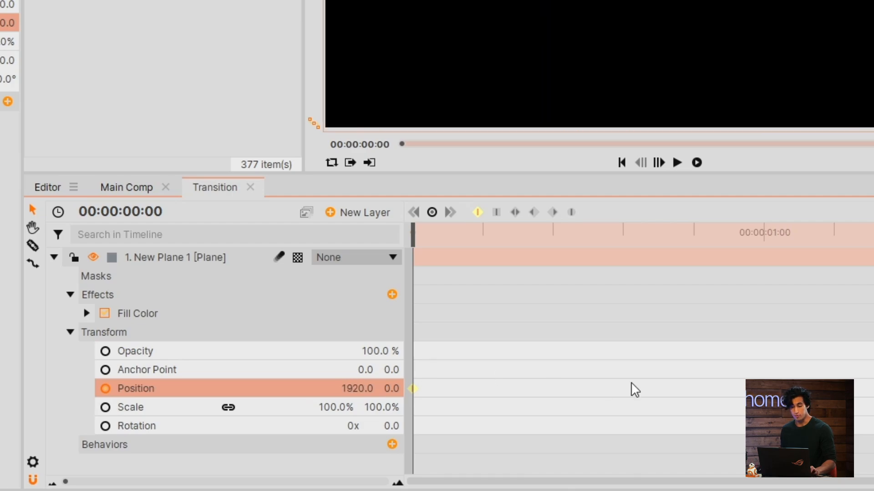
- Keyframe the plane's horizontal position to 0 at 00:00:00:30 and play back the entrance
{"action": "key", "text": "space"}
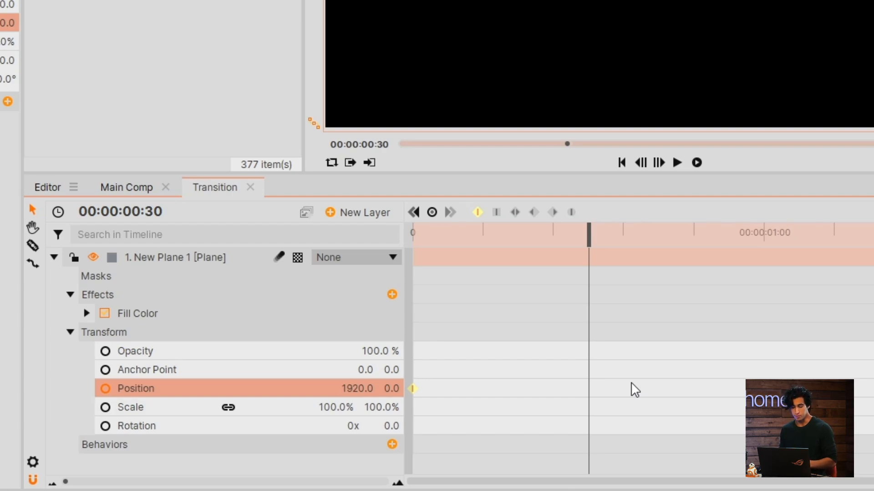
{"action": "left_click", "coordinate": [358, 389]}
{"action": "type", "text": "0"}
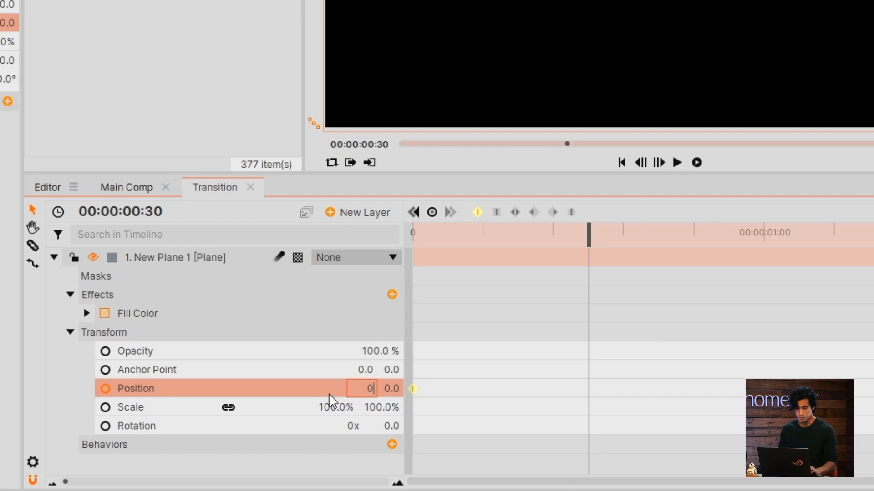
{"action": "key", "text": "Return"}
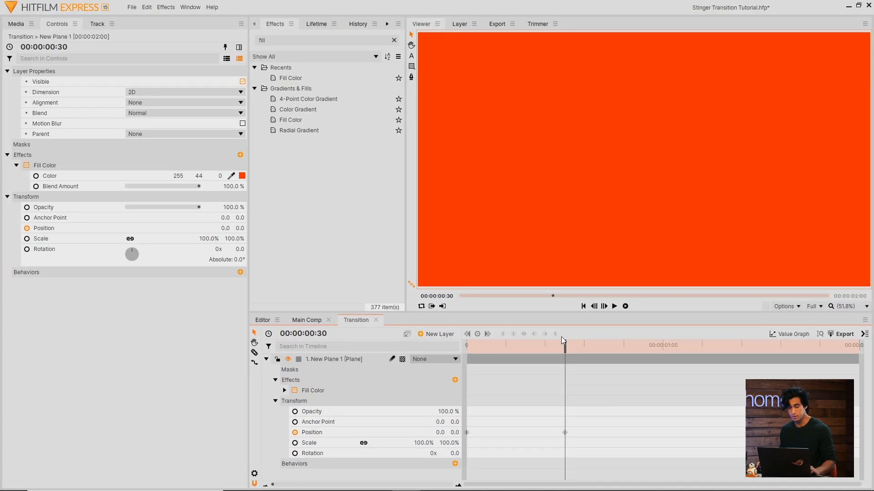
{"action": "left_click_drag", "start_coordinate": [589, 233], "coordinate": [413, 233]}
{"action": "key", "text": "space"}
{"action": "key", "text": "space"}
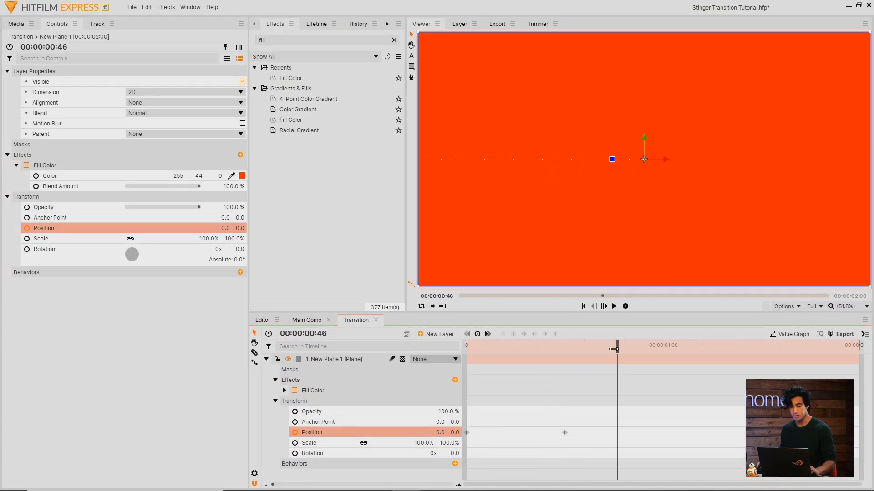
- Keyframe the plane's horizontal position to 1920 at 00:00:01:59 and to 0 at 00:00:01:29, and play back the exit
{"action": "left_click_drag", "start_coordinate": [618, 345], "coordinate": [855, 343]}
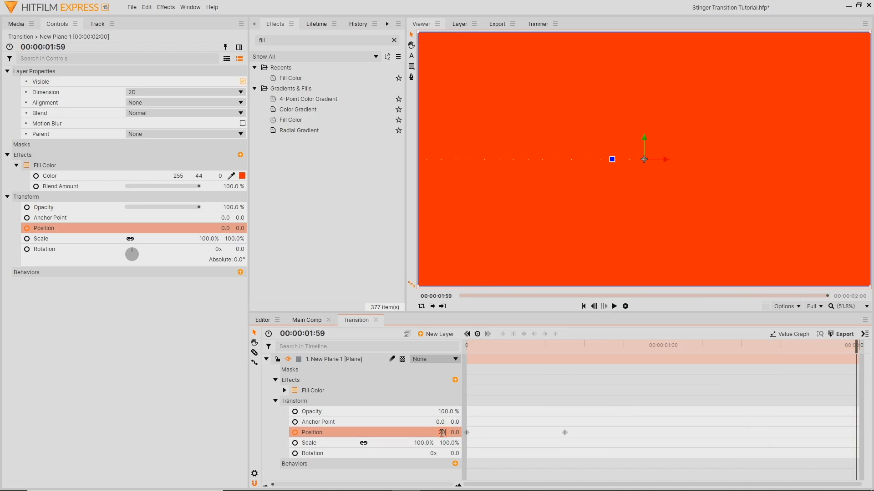
{"action": "key", "text": "Return"}
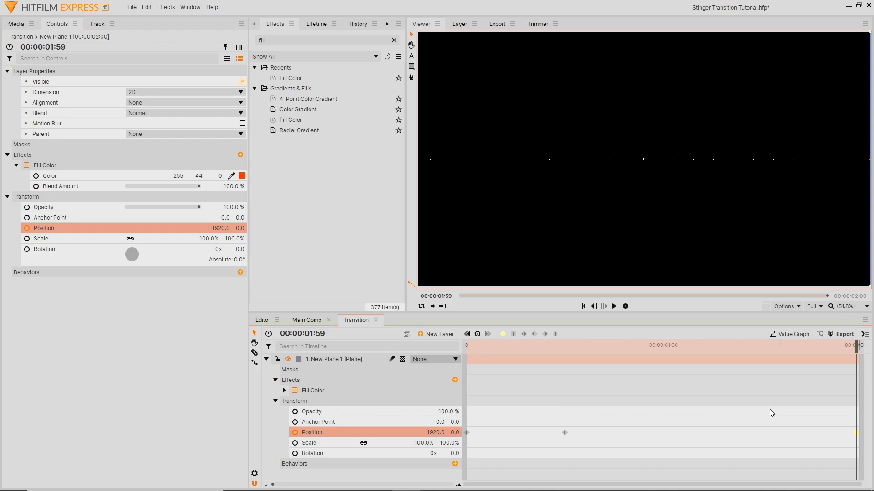
{"action": "key", "text": "shift+comma"}
{"action": "key", "text": "shift+comma"}
{"action": "key", "text": "shift+comma"}
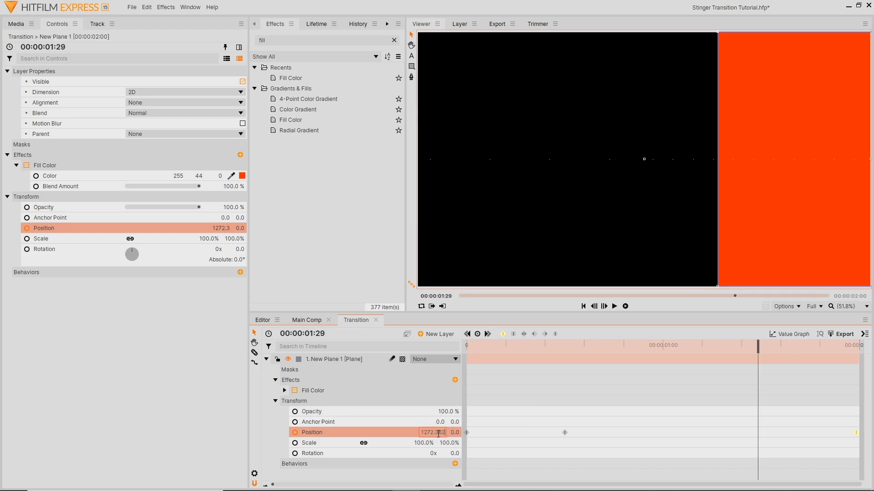
{"action": "left_click", "coordinate": [438, 434]}
{"action": "type", "text": "0"}
{"action": "key", "text": "Return"}
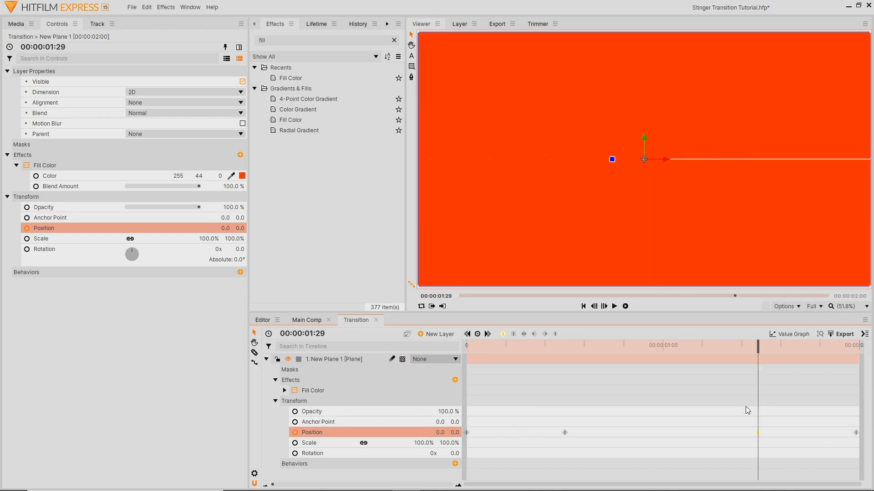
{"action": "left_click", "coordinate": [747, 411]}
{"action": "key", "text": "space"}
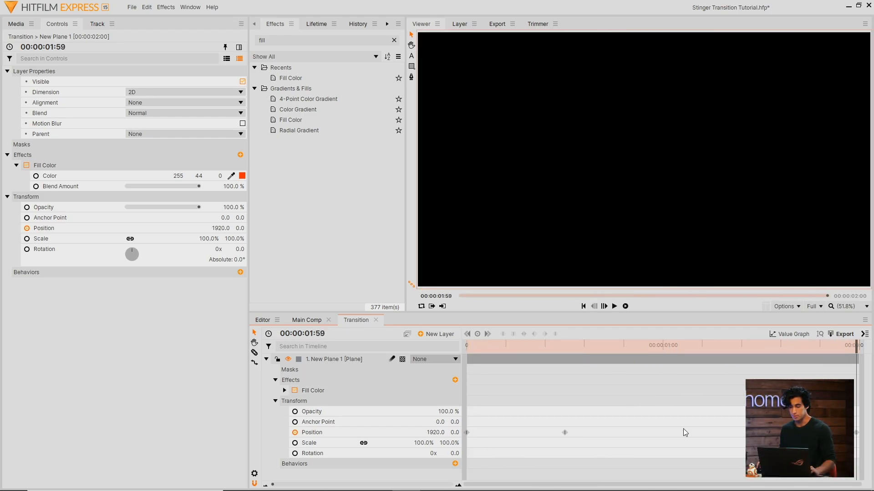
- Smooth the motion around the middle Position keyframes and check the curve in the value graph
{"action": "left_click", "coordinate": [395, 432]}
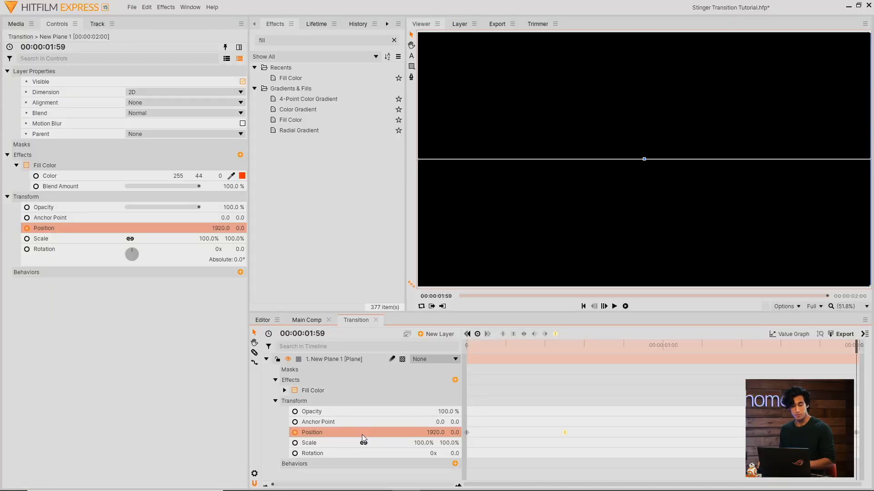
{"action": "left_click", "coordinate": [354, 433]}
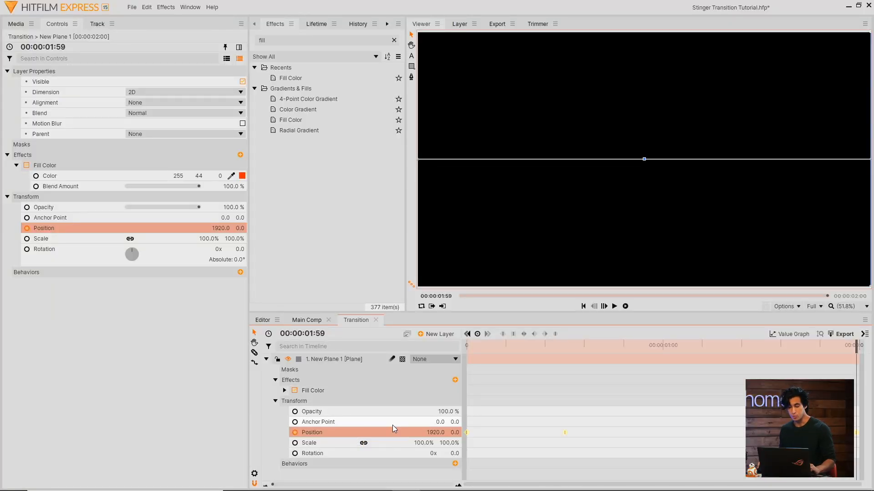
{"action": "left_click", "coordinate": [792, 334]}
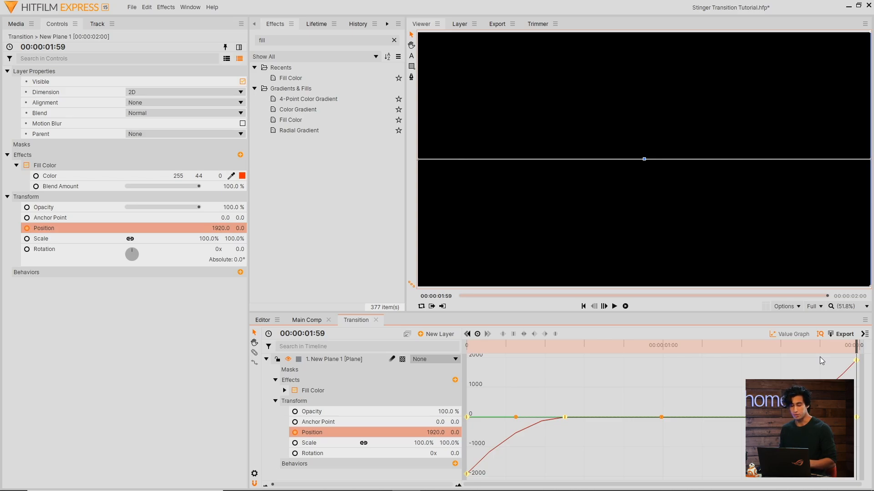
{"action": "left_click", "coordinate": [532, 368]}
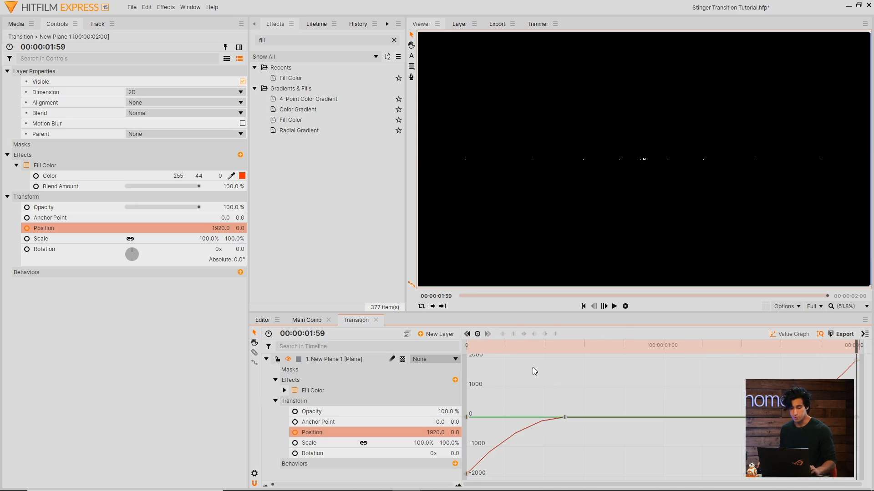
{"action": "left_click", "coordinate": [364, 433]}
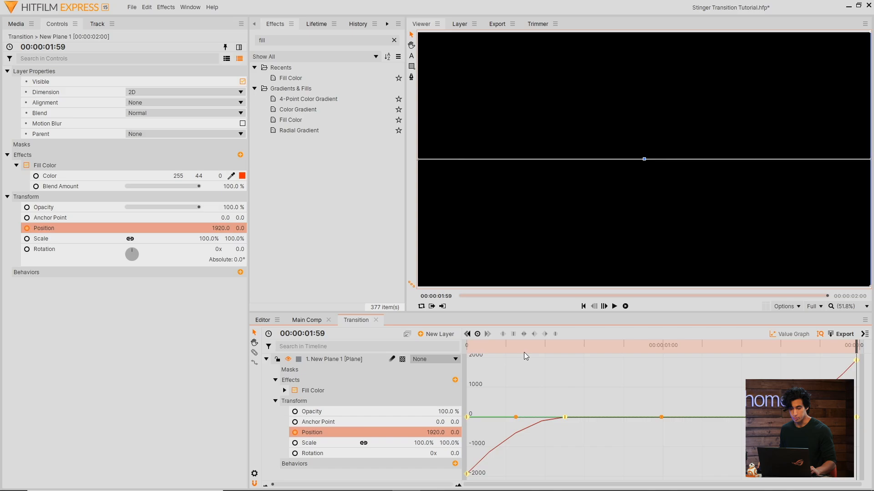
{"action": "left_click", "coordinate": [502, 334]}
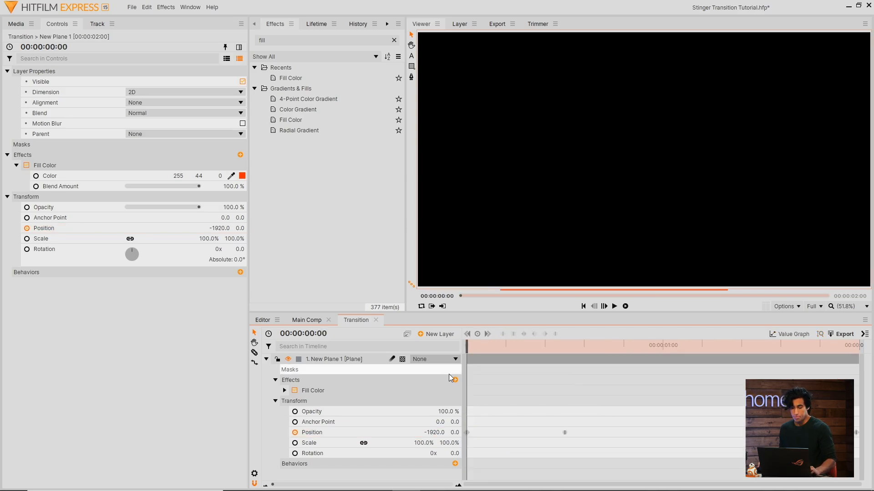
- Rename the New Plane 1 layer as Orange
{"action": "double_click", "coordinate": [350, 359]}
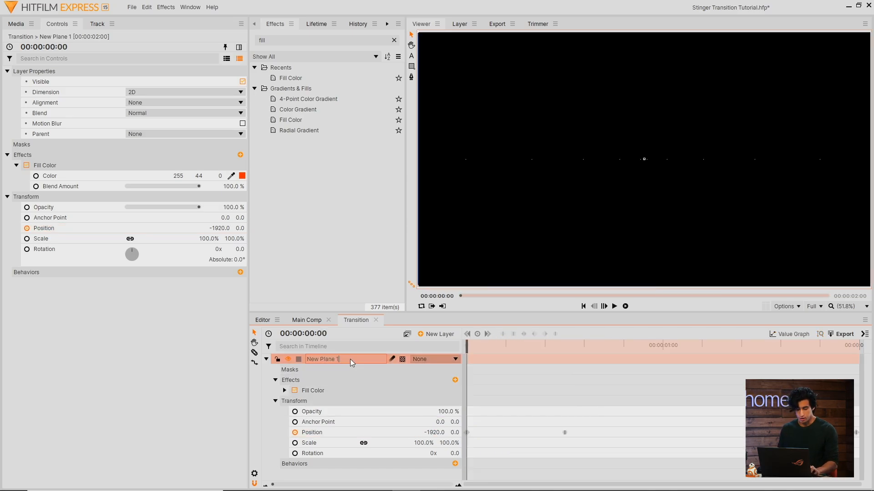
{"action": "type", "text": "Orange"}
{"action": "key", "text": "Return"}
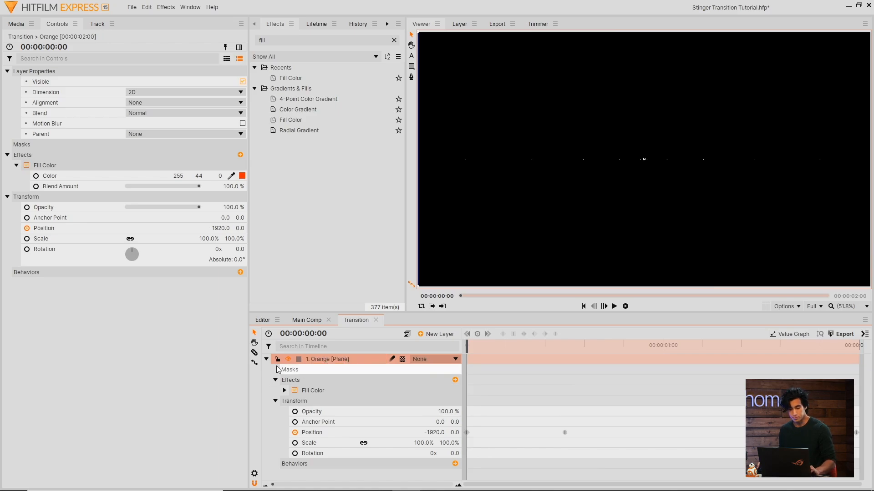
- Duplicate the Orange layer and rename the copy White
{"action": "left_click", "coordinate": [267, 359]}
{"action": "right_click", "coordinate": [349, 359]}
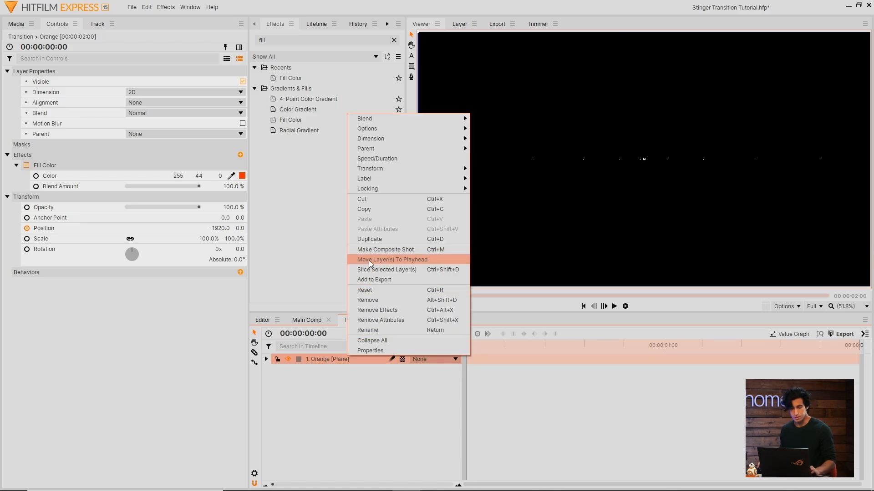
{"action": "left_click", "coordinate": [376, 242]}
{"action": "double_click", "coordinate": [340, 359]}
{"action": "type", "text": "White"}
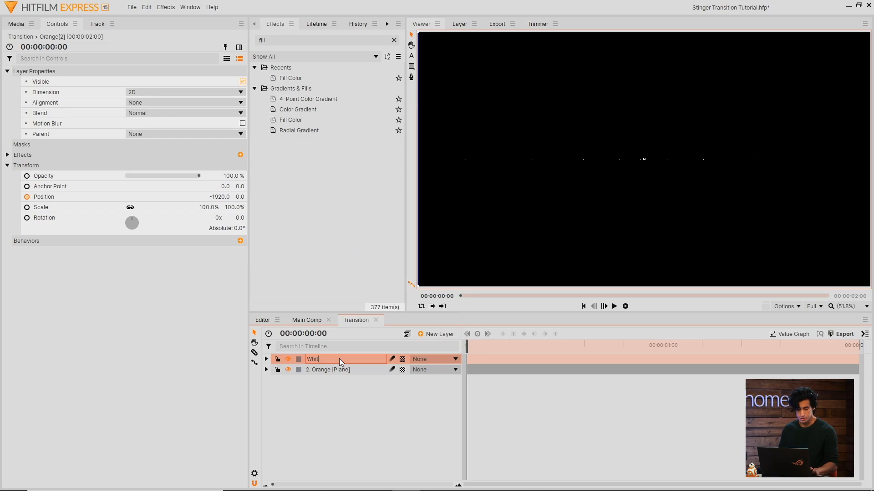
{"action": "key", "text": "Return"}
- Reset the White layer's Fill Color effect to white (255, 255, 255)
{"action": "left_click", "coordinate": [7, 155]}
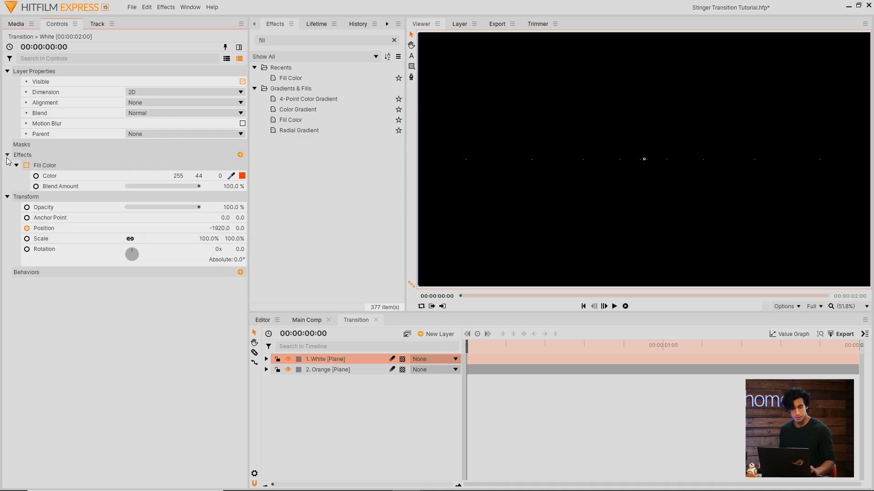
{"action": "right_click", "coordinate": [80, 176]}
{"action": "left_click", "coordinate": [77, 166]}
{"action": "right_click", "coordinate": [77, 167]}
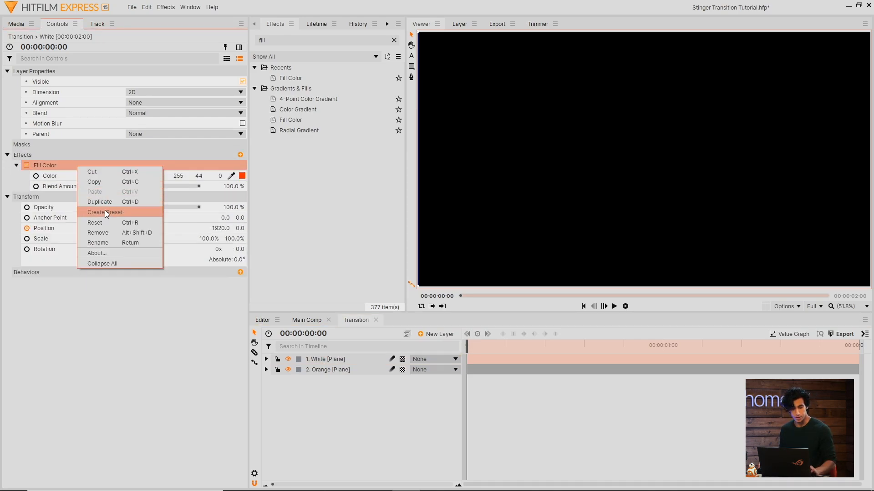
{"action": "left_click", "coordinate": [105, 211]}
{"action": "left_click", "coordinate": [101, 228]}
- Move the White layer's first Position keyframe about 10 frames later and bring its last Position keyframe earlier
{"action": "left_click_drag", "start_coordinate": [473, 349], "coordinate": [500, 346]}
{"action": "left_click_drag", "start_coordinate": [465, 424], "coordinate": [499, 425]}
{"action": "left_click", "coordinate": [541, 400]}
{"action": "left_click_drag", "start_coordinate": [499, 346], "coordinate": [856, 384]}
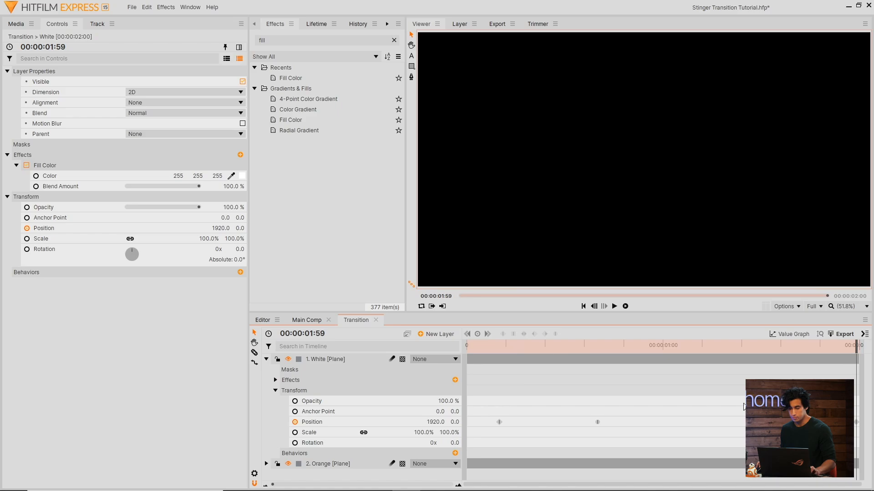
{"action": "key", "text": "shift+comma"}
{"action": "left_click_drag", "start_coordinate": [726, 404], "coordinate": [858, 427]}
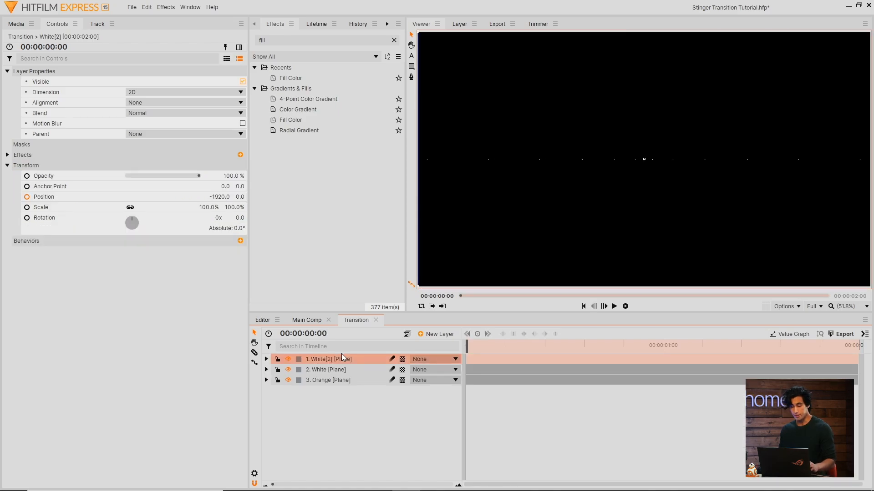
- Duplicate the White layer and rename the copy Gray
{"action": "double_click", "coordinate": [341, 353]}
{"action": "type", "text": "Gray"}
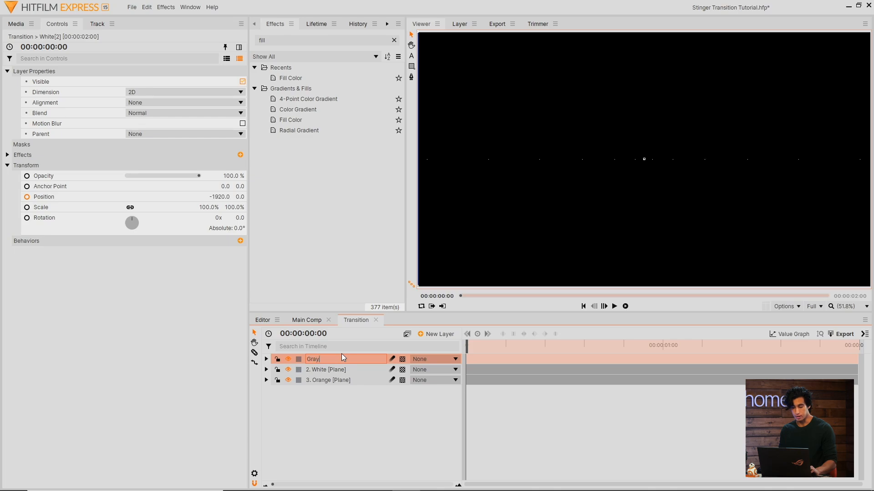
{"action": "key", "text": "Return"}
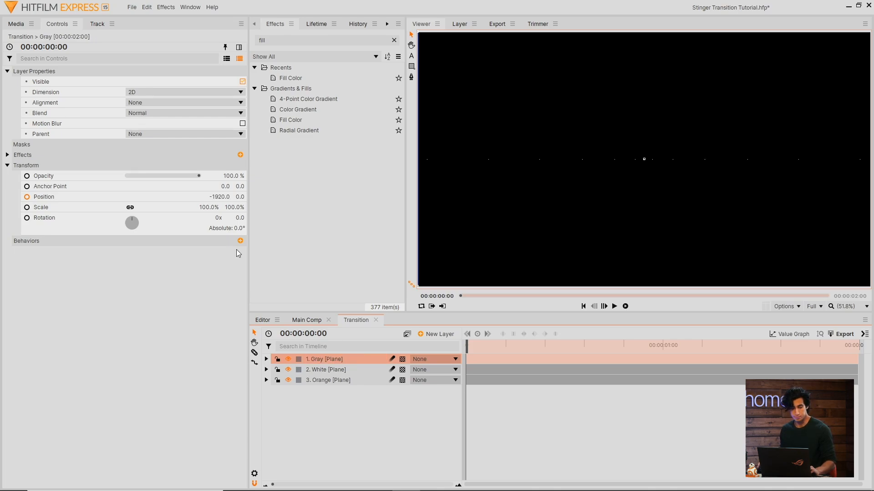
- Set the Gray layer's Fill Color to dark gray (35, 35, 35)
{"action": "left_click", "coordinate": [6, 156]}
{"action": "left_click", "coordinate": [241, 176]}
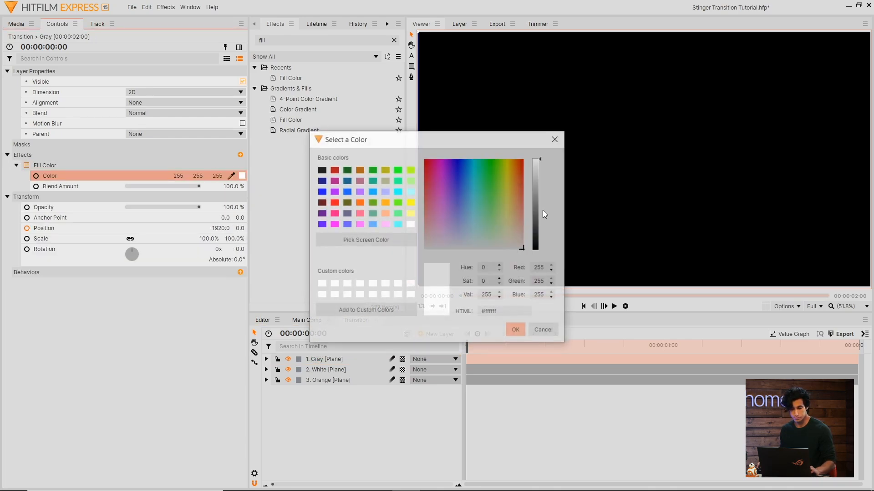
{"action": "left_click", "coordinate": [539, 240]}
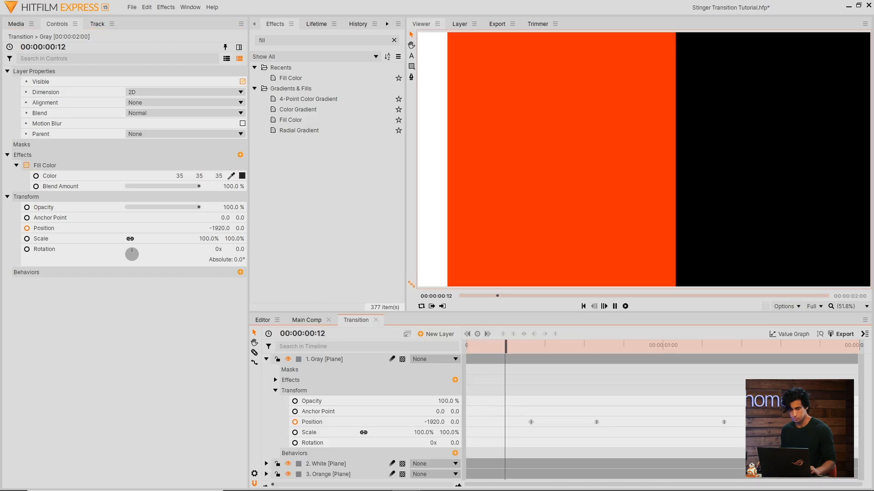
- Add footagecrate-low-poly-metallic-background.mp4 as the top layer of the Transition composite and move to 00:00:00:16
{"action": "left_click", "coordinate": [146, 98]}
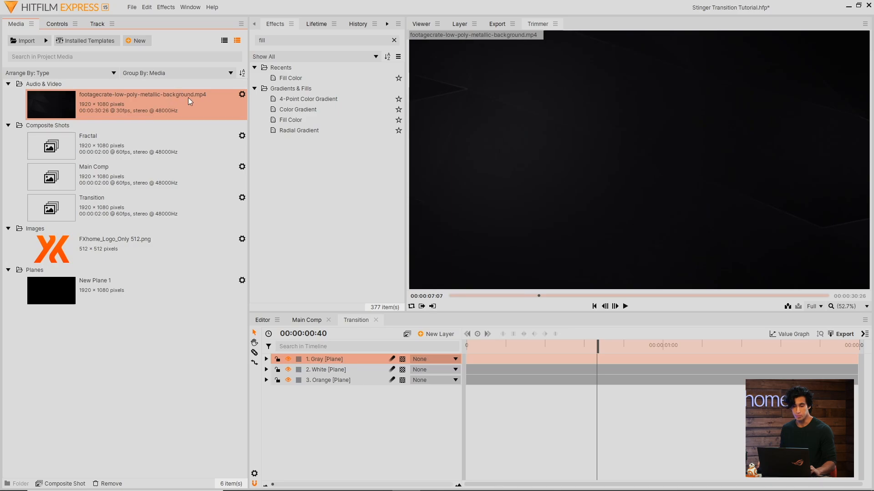
{"action": "left_click", "coordinate": [425, 23]}
{"action": "left_click_drag", "start_coordinate": [183, 105], "coordinate": [351, 357]}
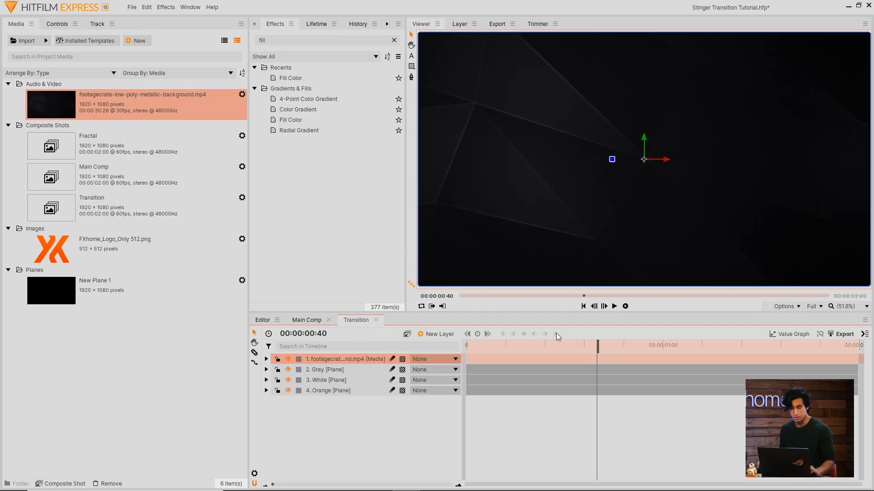
{"action": "left_click_drag", "start_coordinate": [557, 345], "coordinate": [519, 345]}
- Find the Set Matte effect and apply it to the metallic background layer
{"action": "left_click", "coordinate": [331, 38]}
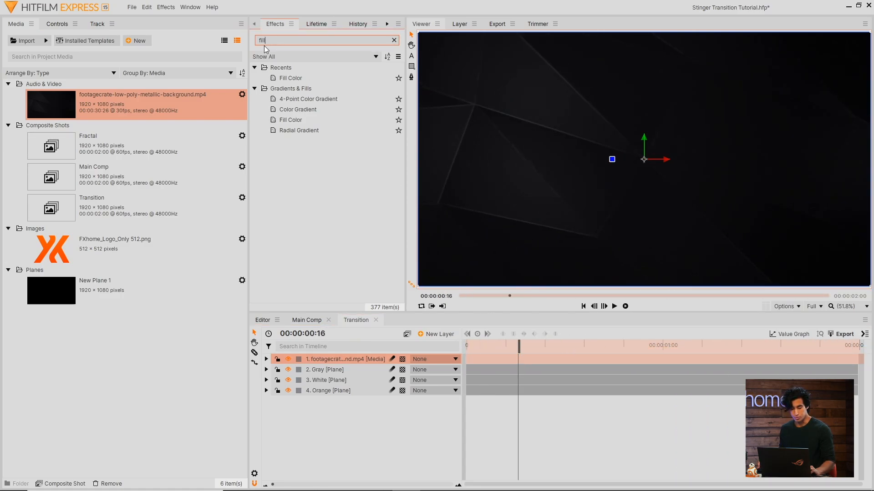
{"action": "type", "text": "a"}
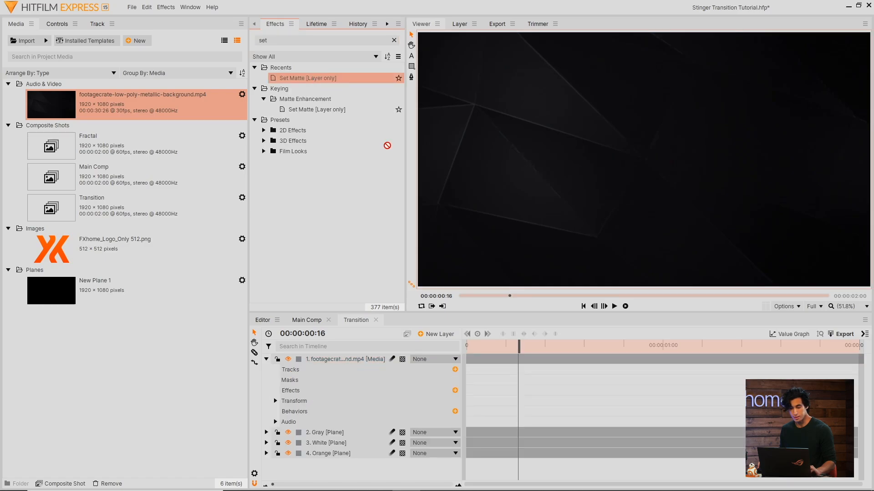
{"action": "left_click_drag", "start_coordinate": [308, 78], "coordinate": [370, 359]}
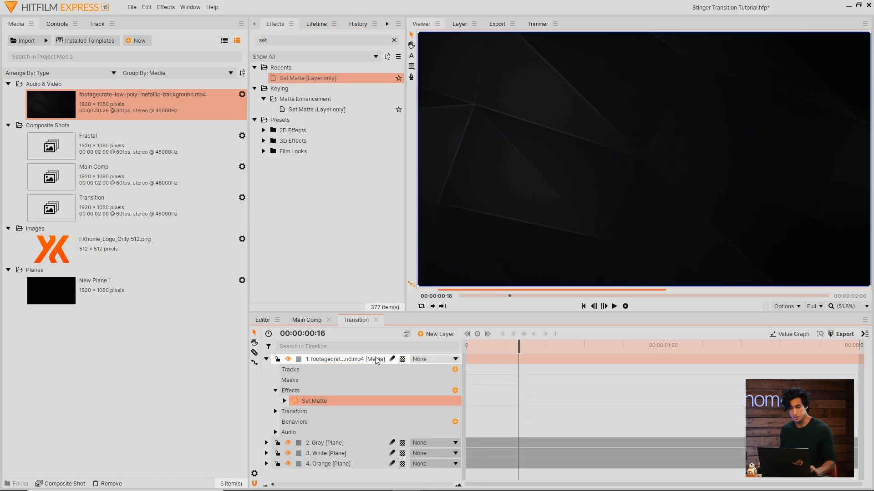
- Set the matte's source layer to Gray with Subtract blend and Invert enabled, and scrub through the wipe to check it
{"action": "left_click", "coordinate": [59, 24]}
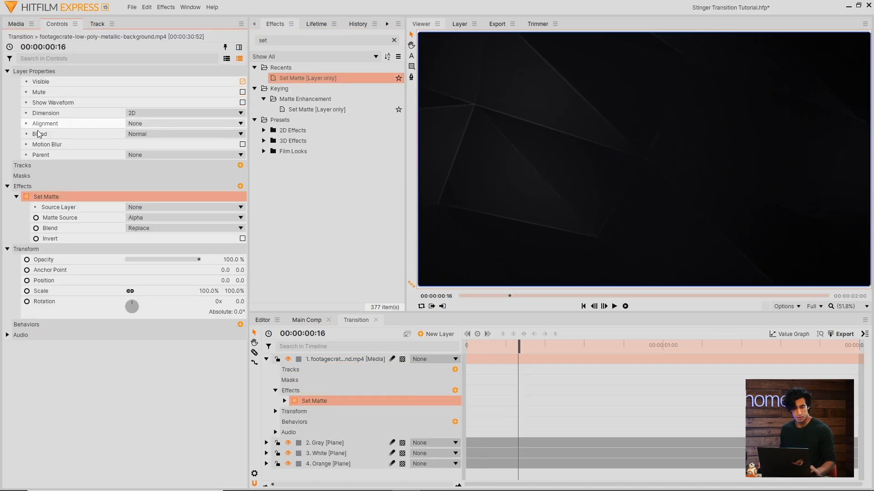
{"action": "left_click", "coordinate": [188, 209]}
{"action": "left_click", "coordinate": [196, 231]}
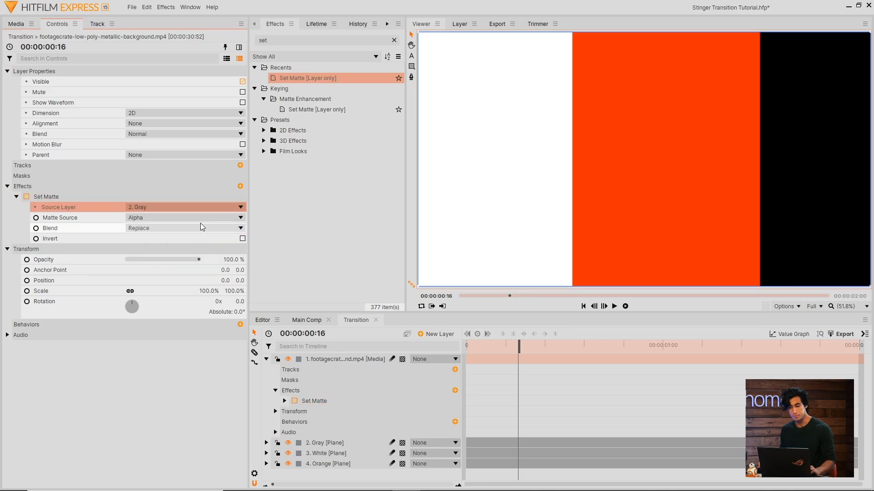
{"action": "left_click", "coordinate": [156, 230]}
{"action": "left_click", "coordinate": [163, 253]}
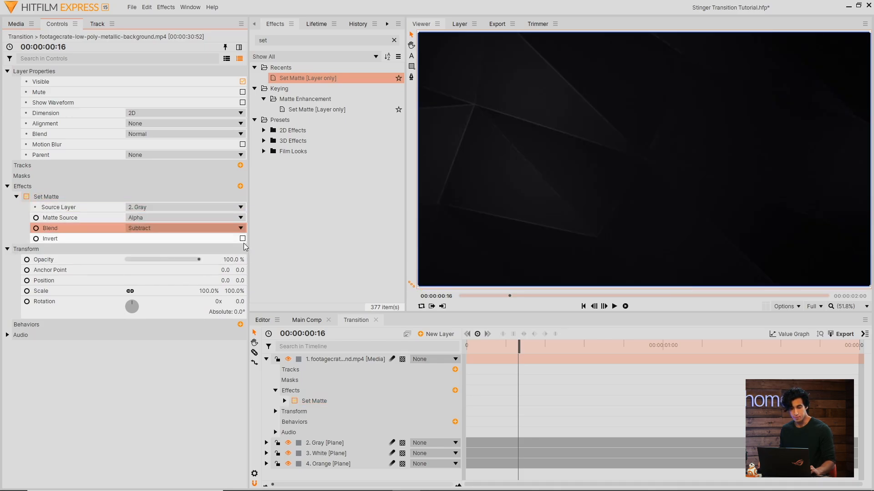
{"action": "left_click", "coordinate": [243, 240]}
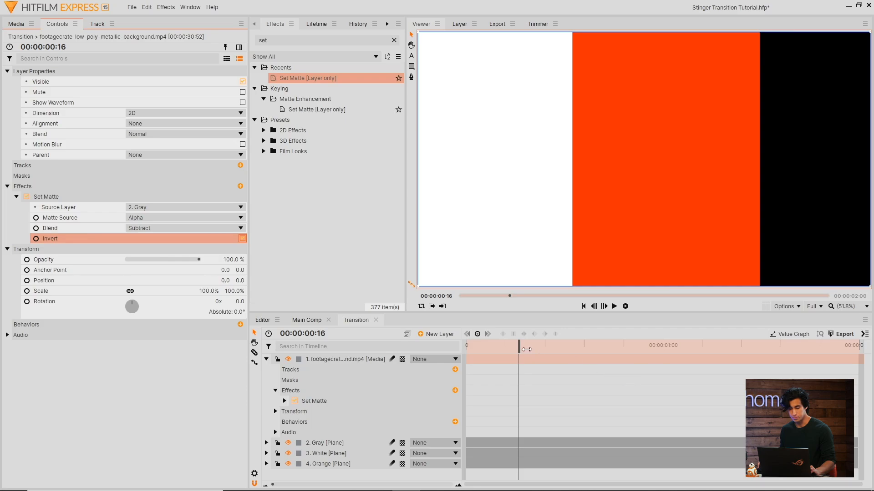
{"action": "left_click_drag", "start_coordinate": [526, 349], "coordinate": [599, 345]}
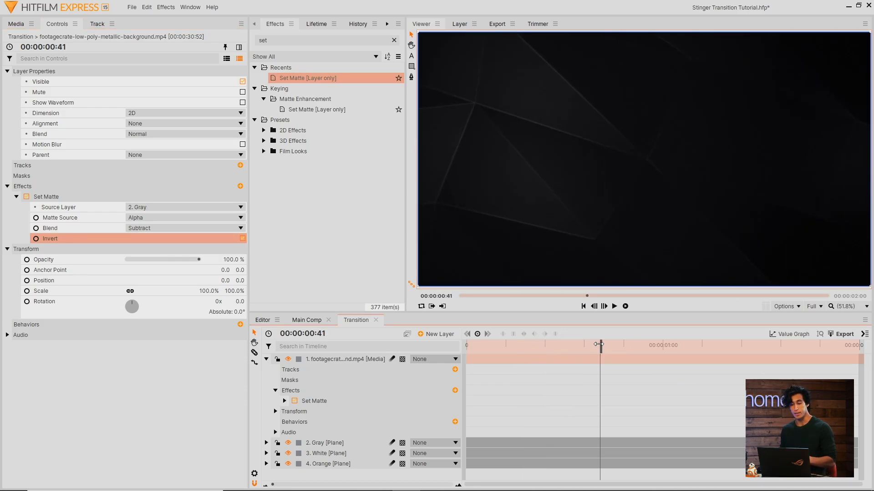
{"action": "left_click_drag", "start_coordinate": [599, 344], "coordinate": [523, 353]}
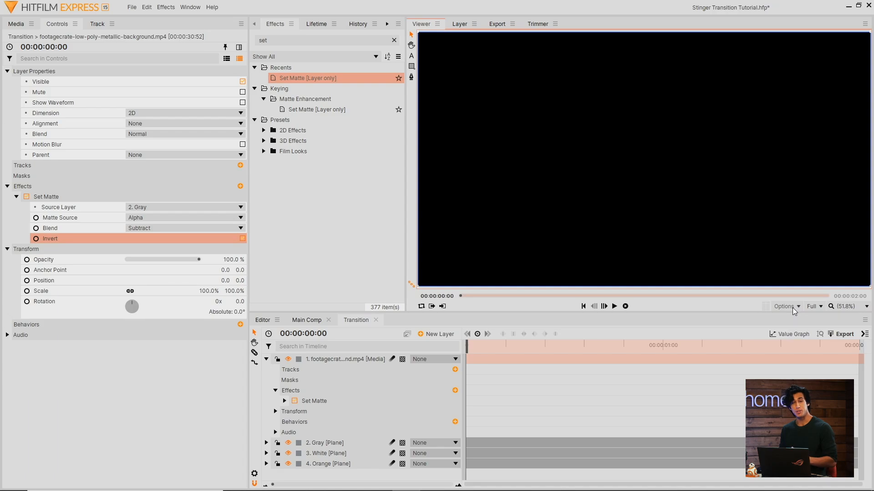
- Turn on the checkerboard background for the preview and play through the transition to check its transparency
{"action": "left_click", "coordinate": [793, 308]}
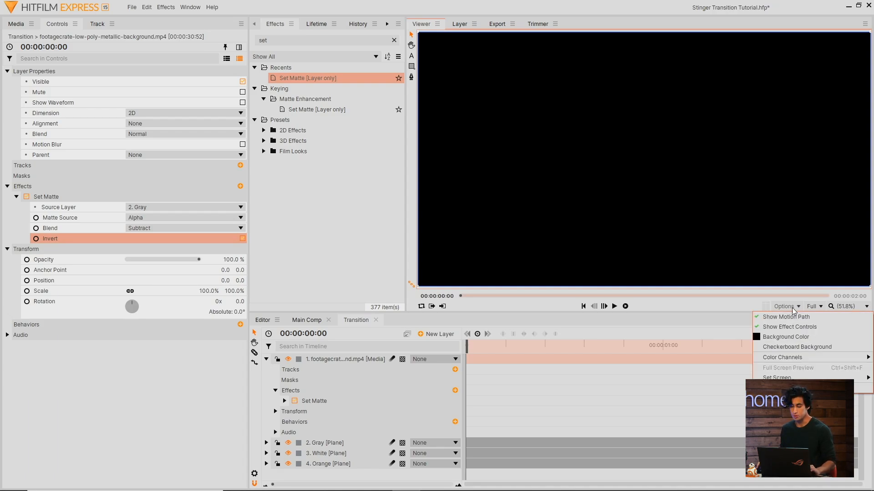
{"action": "left_click", "coordinate": [795, 347]}
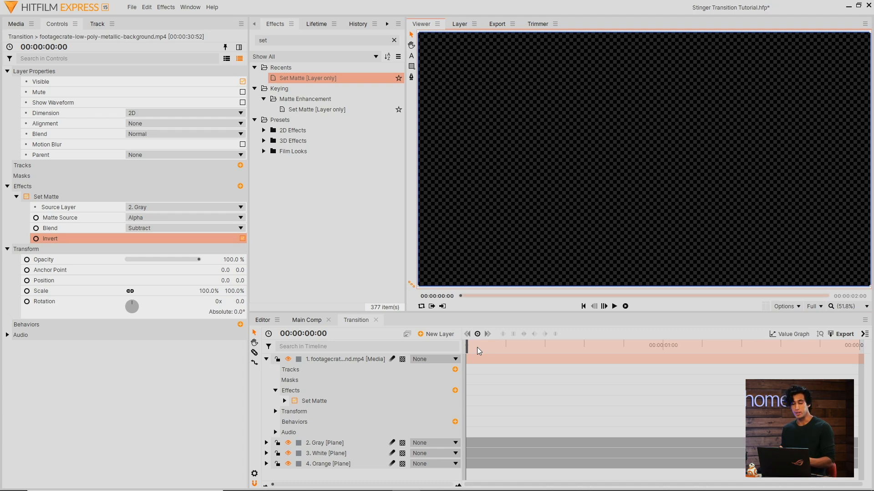
{"action": "left_click_drag", "start_coordinate": [477, 348], "coordinate": [503, 377]}
{"action": "left_click_drag", "start_coordinate": [549, 385], "coordinate": [702, 386]}
{"action": "key", "text": "space"}
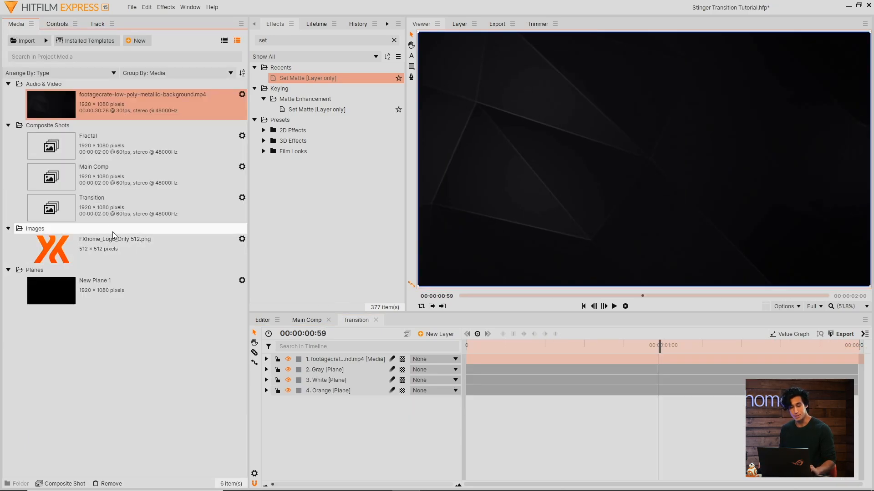
- Add FXhome_Logo_Only 512.png as the top layer and preview it at 00:00:00:26
{"action": "left_click_drag", "start_coordinate": [109, 257], "coordinate": [330, 361]}
{"action": "left_click_drag", "start_coordinate": [659, 346], "coordinate": [553, 371]}
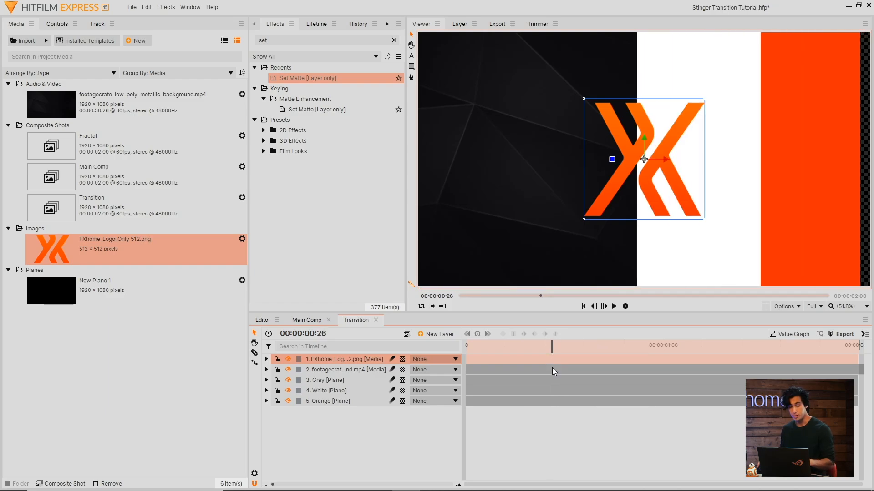
- Copy the Set Matte effect from the metallic background layer to the logo layer and scrub to check the reveal
{"action": "left_click", "coordinate": [338, 369]}
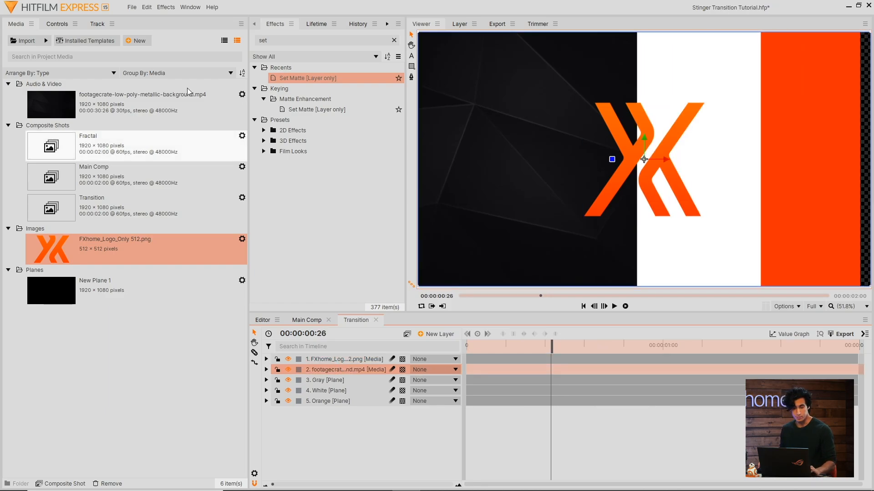
{"action": "left_click", "coordinate": [58, 24]}
{"action": "left_click", "coordinate": [103, 197]}
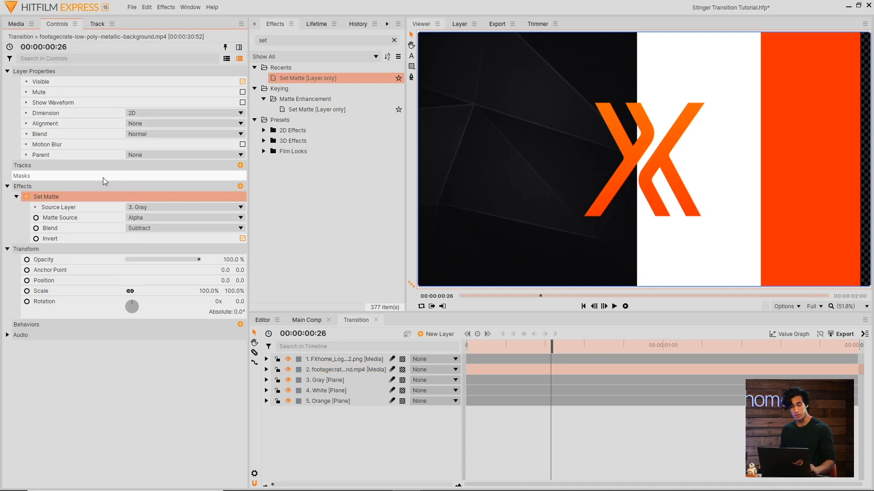
{"action": "right_click", "coordinate": [103, 202]}
{"action": "key", "text": "Escape"}
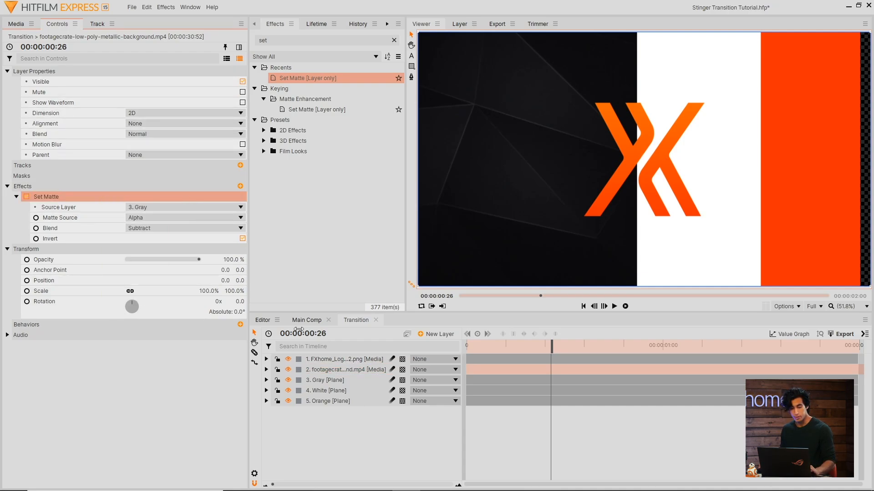
{"action": "right_click", "coordinate": [335, 358]}
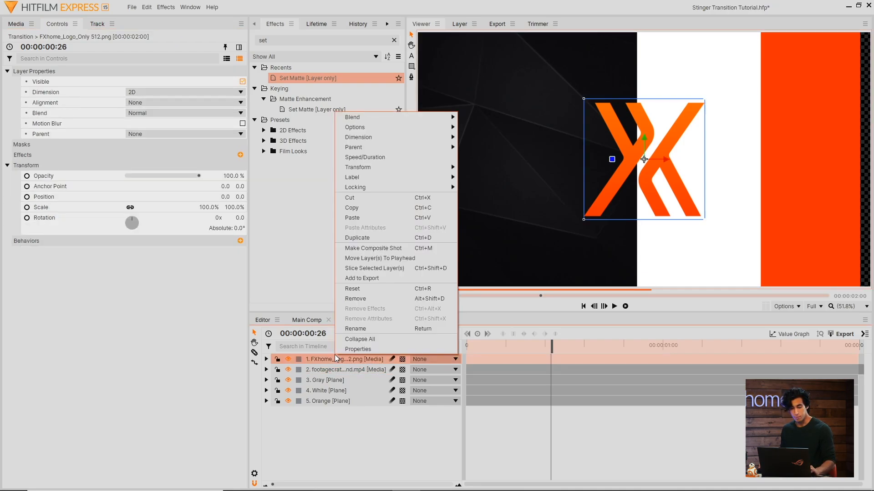
{"action": "left_click", "coordinate": [360, 217]}
{"action": "left_click", "coordinate": [583, 359]}
{"action": "left_click_drag", "start_coordinate": [551, 347], "coordinate": [571, 347]}
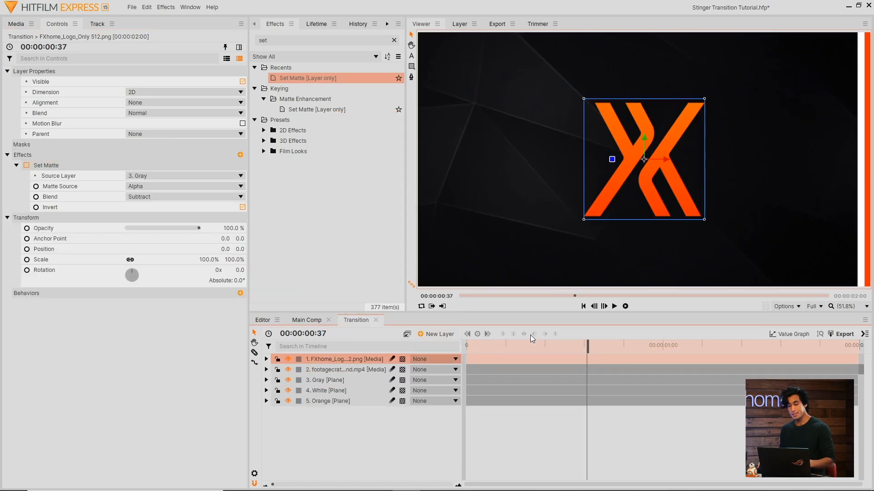
- Keyframe the logo's Scale at 100% at 00:00:00:00 and 110% at 00:00:01:59, and play back the animation
{"action": "left_click_drag", "start_coordinate": [529, 348], "coordinate": [466, 348]}
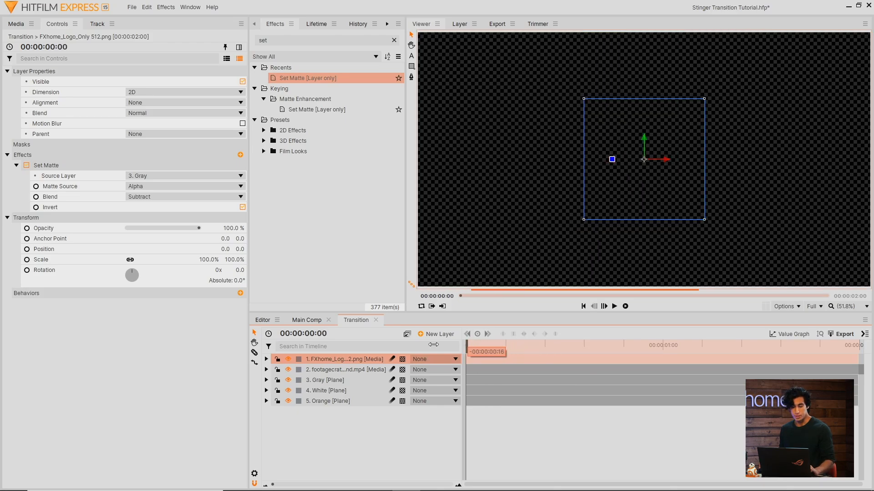
{"action": "left_click", "coordinate": [27, 260]}
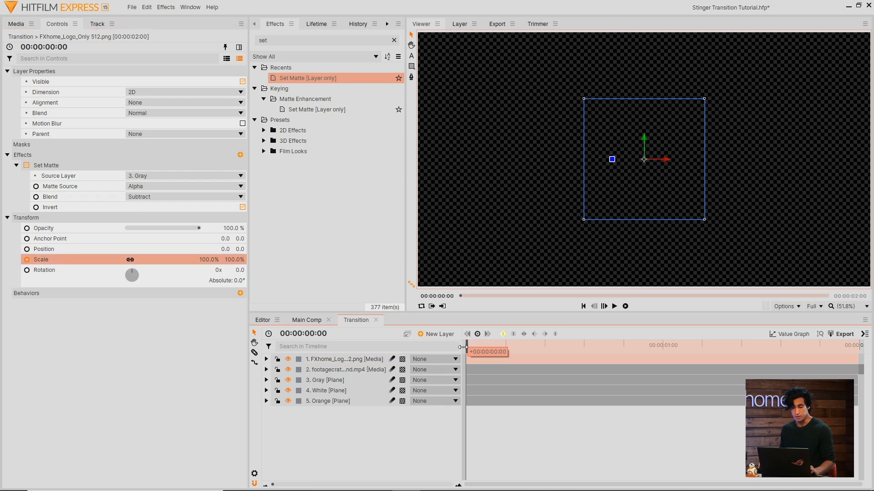
{"action": "left_click_drag", "start_coordinate": [463, 348], "coordinate": [856, 348]}
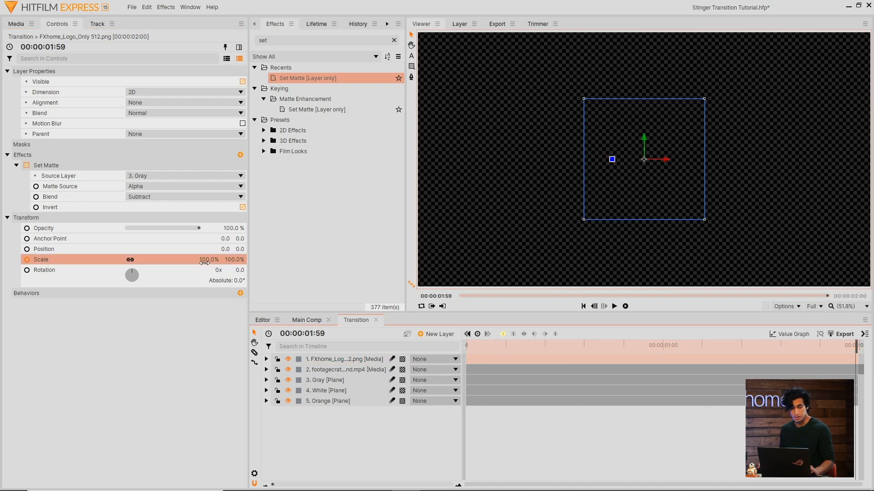
{"action": "left_click", "coordinate": [204, 260]}
{"action": "type", "text": "110"}
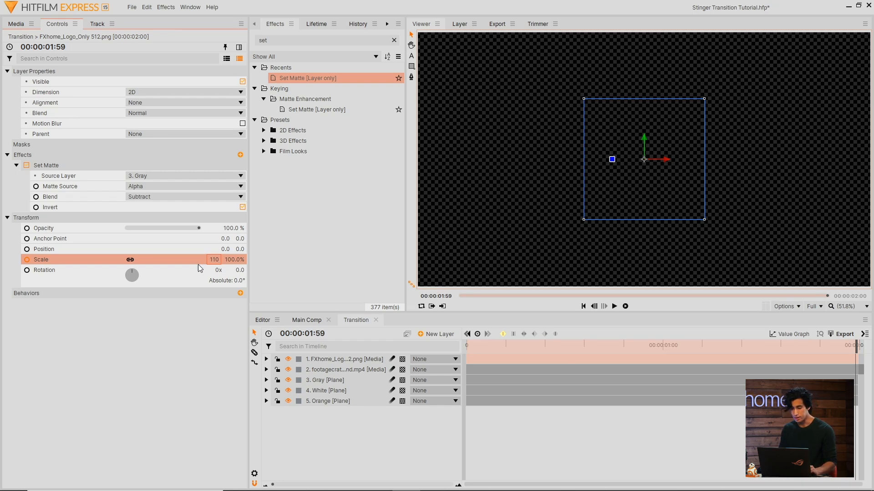
{"action": "key", "text": "Return"}
{"action": "left_click", "coordinate": [529, 363]}
{"action": "left_click_drag", "start_coordinate": [530, 363], "coordinate": [477, 386]}
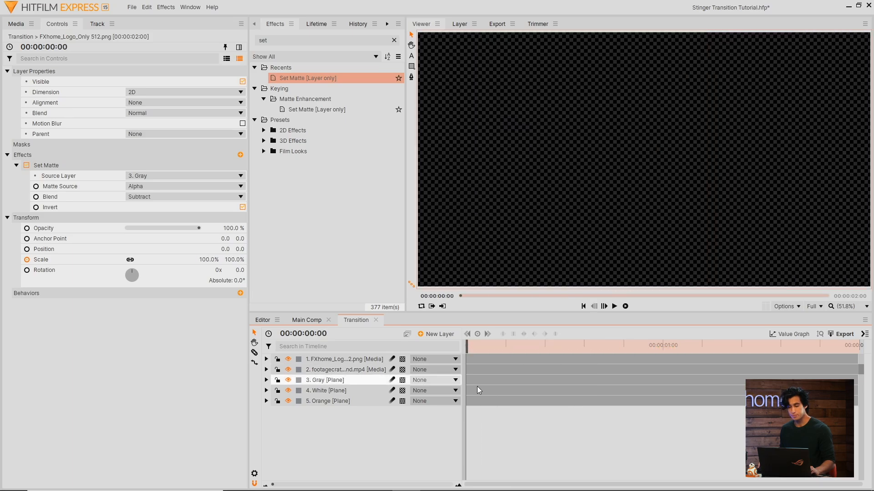
{"action": "key", "text": "space"}
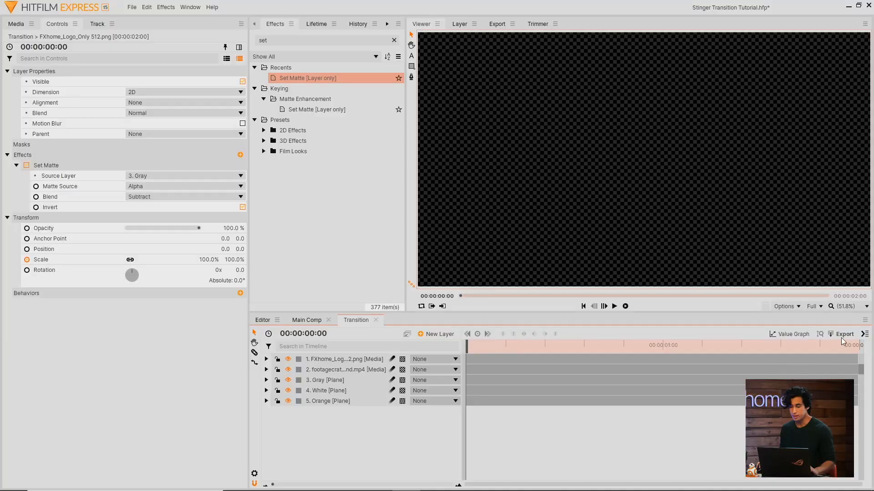
- Add the full contents of the Transition composite to the export queue
{"action": "left_click", "coordinate": [866, 335]}
{"action": "mouse_move", "coordinate": [844, 355]}
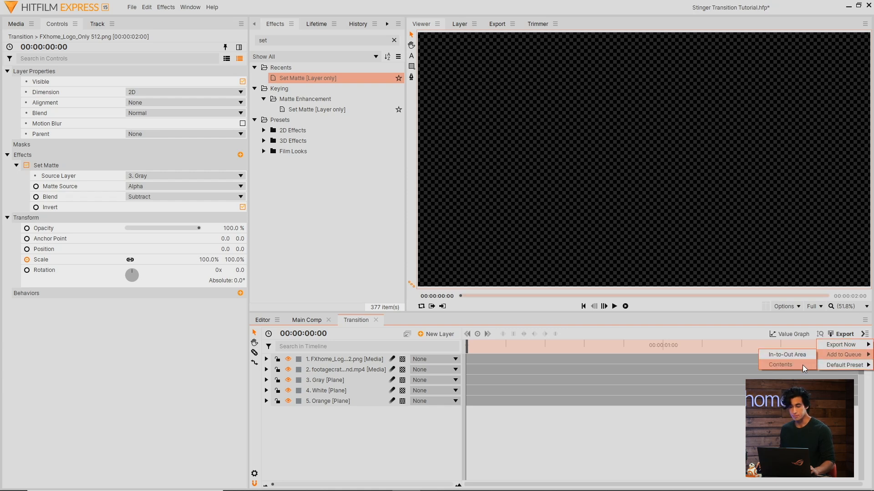
{"action": "left_click", "coordinate": [780, 365]}
- Review the export presets that support alpha, comparing Uncompressed AVI, PNG Sequence and GoPro CineForm RGB
{"action": "left_click", "coordinate": [535, 83]}
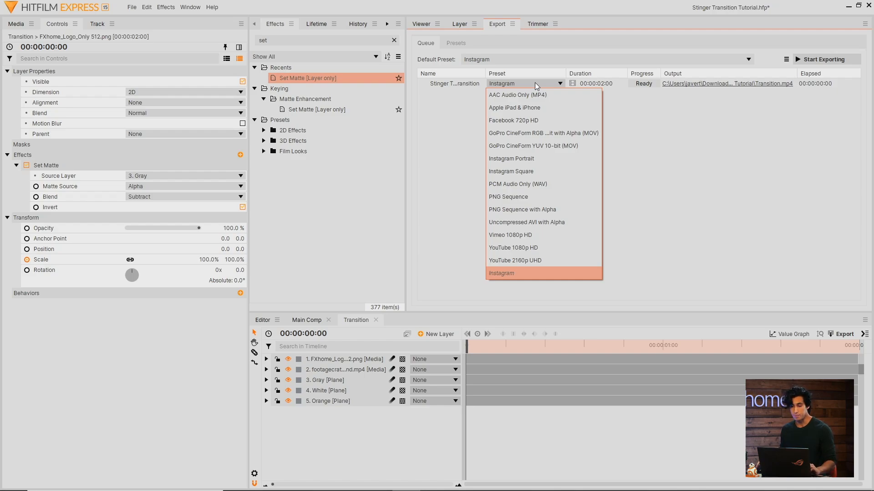
{"action": "left_click", "coordinate": [457, 43]}
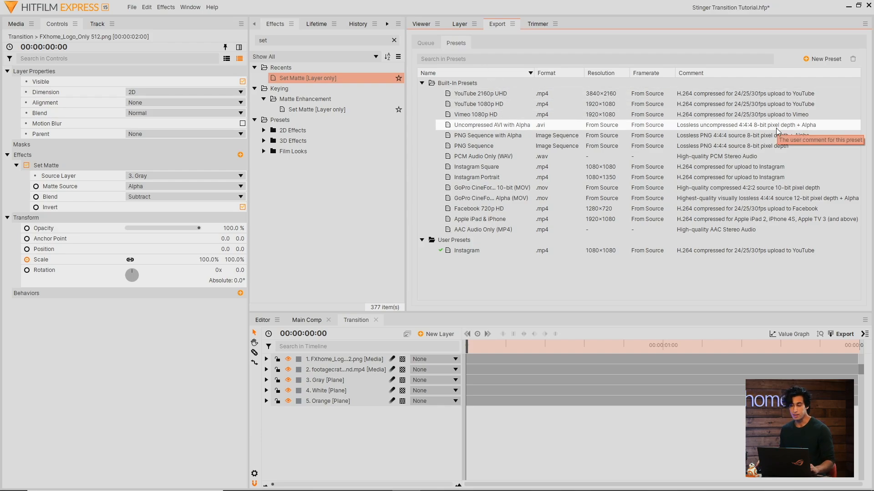
{"action": "left_click", "coordinate": [808, 125]}
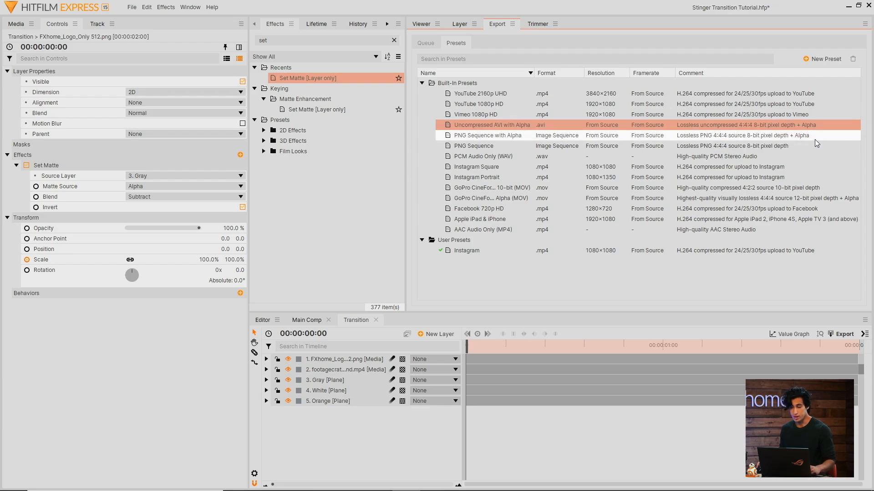
{"action": "left_click", "coordinate": [815, 140]}
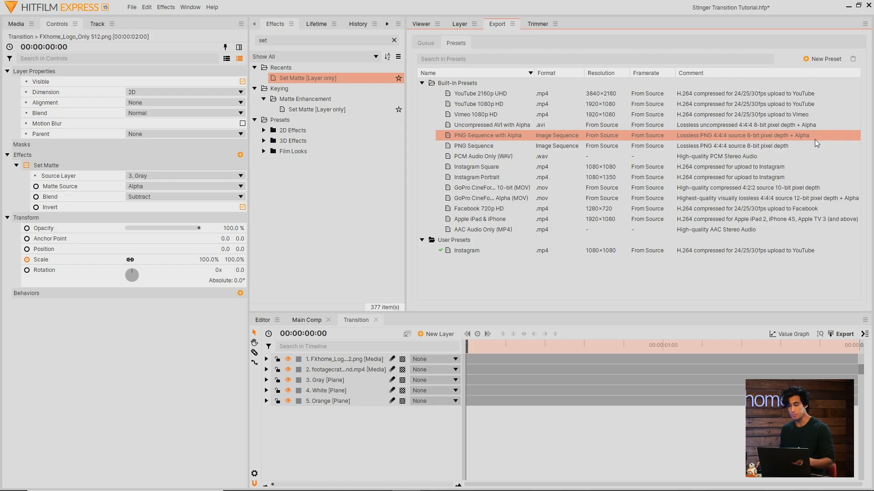
{"action": "left_click", "coordinate": [817, 198]}
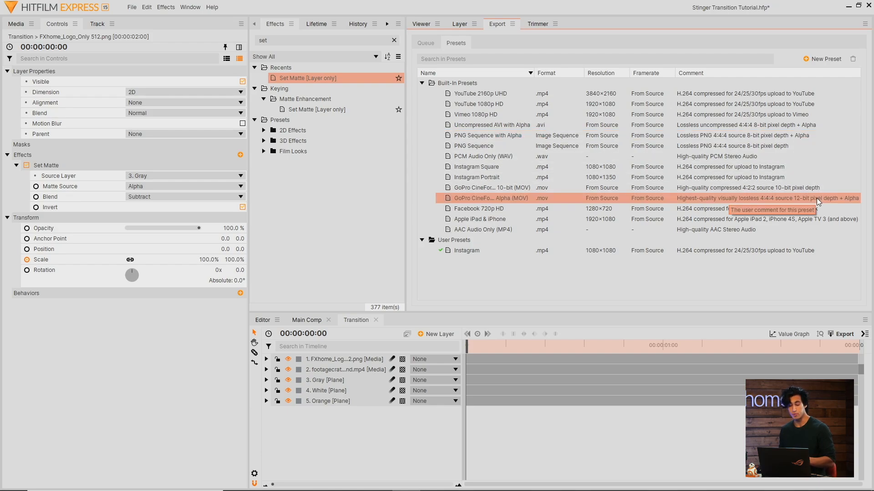
{"action": "left_click", "coordinate": [805, 125]}
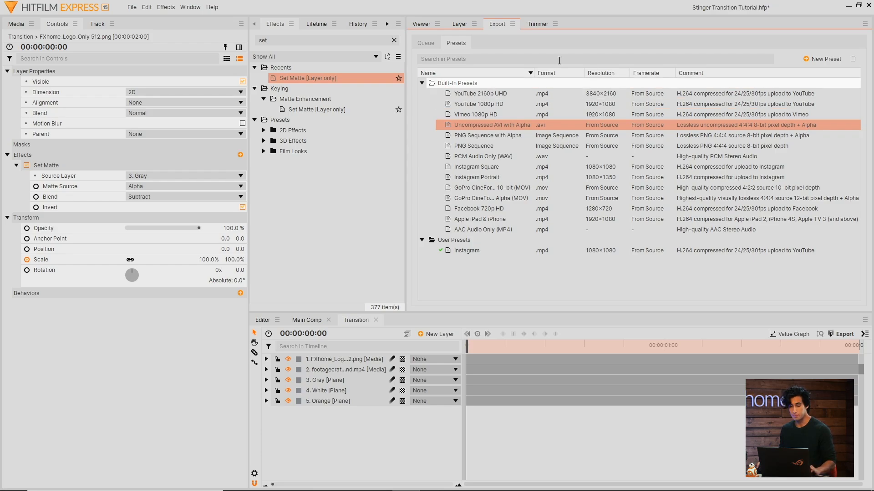
- Set the queued transition's preset to GoPro CineForm RGB 12-bit with Alpha (MOV)
{"action": "left_click", "coordinate": [432, 44]}
{"action": "left_click", "coordinate": [525, 83]}
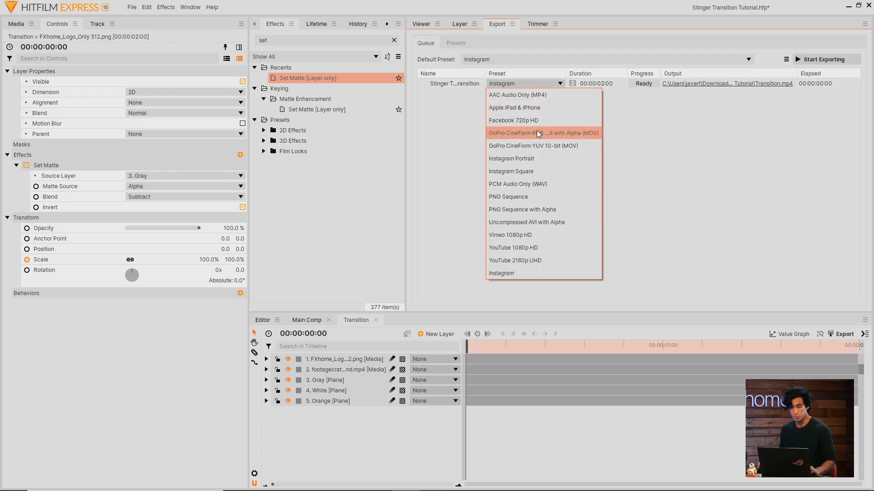
{"action": "left_click", "coordinate": [592, 134]}
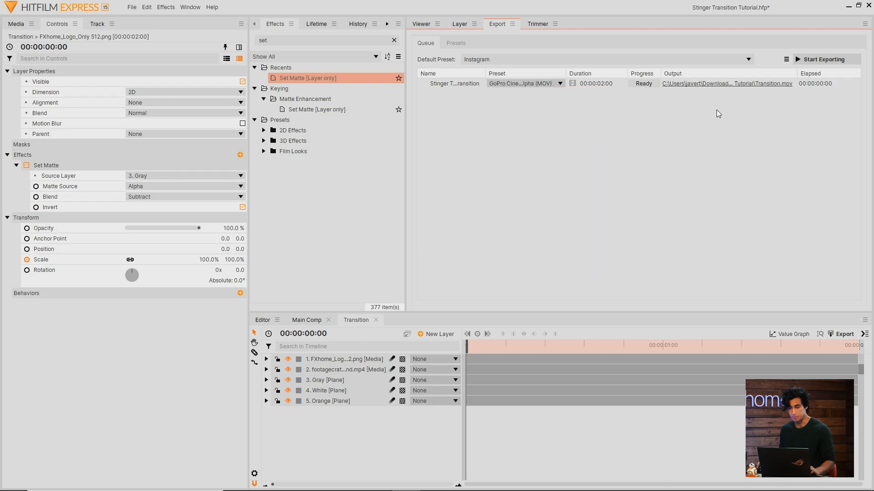
- Check the save location of the queued transition's output file and start the export
{"action": "left_click", "coordinate": [727, 86]}
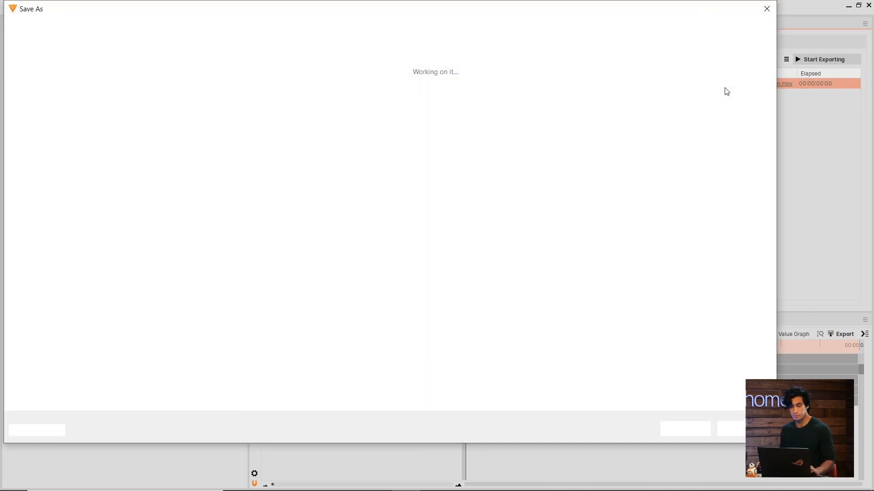
{"action": "double_click", "coordinate": [194, 96]}
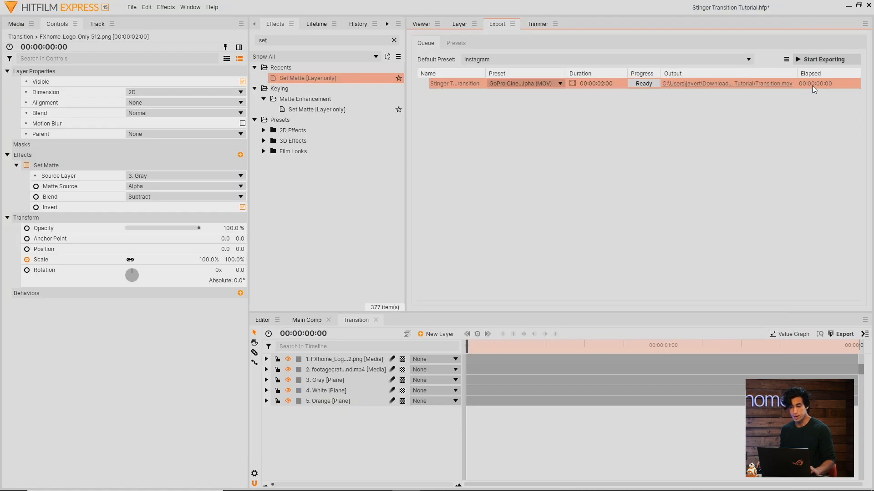
{"action": "left_click", "coordinate": [822, 60]}
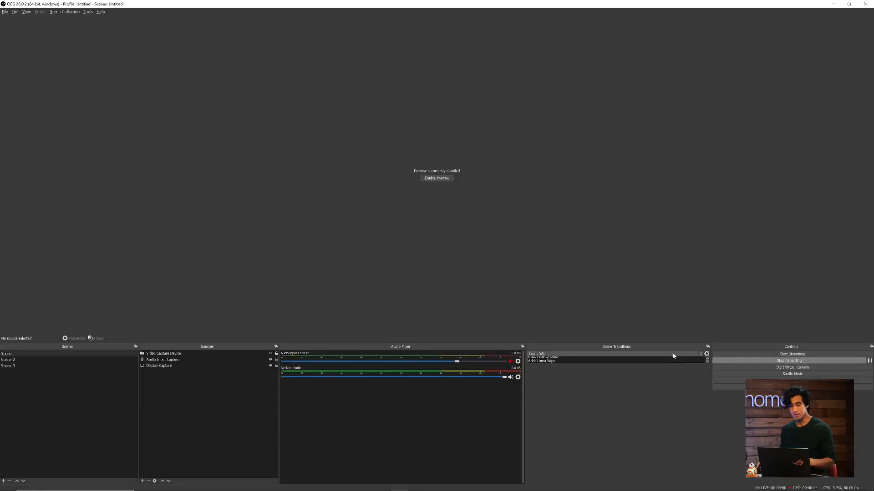
- Switch to OBS, add a scene transition named Stinger and load Stinger.mov as its video file
{"action": "left_click", "coordinate": [669, 354]}
{"action": "left_click", "coordinate": [669, 380]}
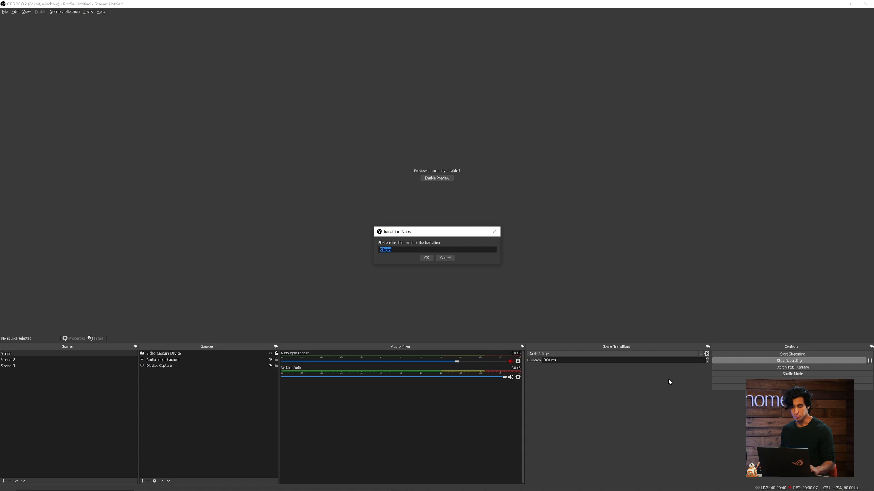
{"action": "left_click", "coordinate": [430, 258]}
{"action": "left_click", "coordinate": [521, 323]}
{"action": "left_click", "coordinate": [319, 137]}
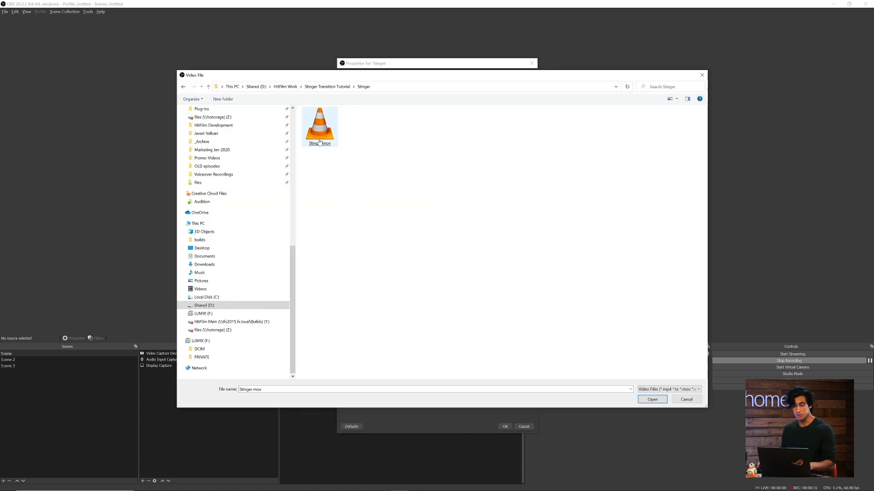
{"action": "double_click", "coordinate": [320, 141]}
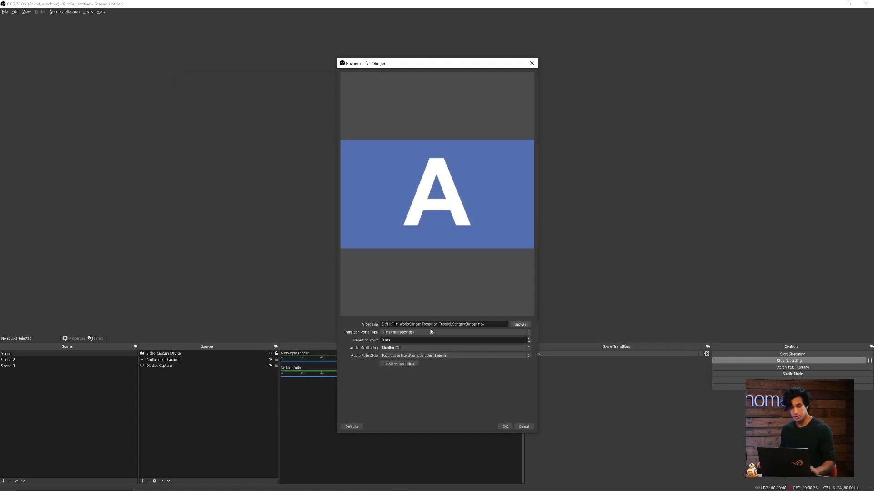
- Preview the stinger transition and change its Transition Point Type to Frame
{"action": "left_click", "coordinate": [399, 364]}
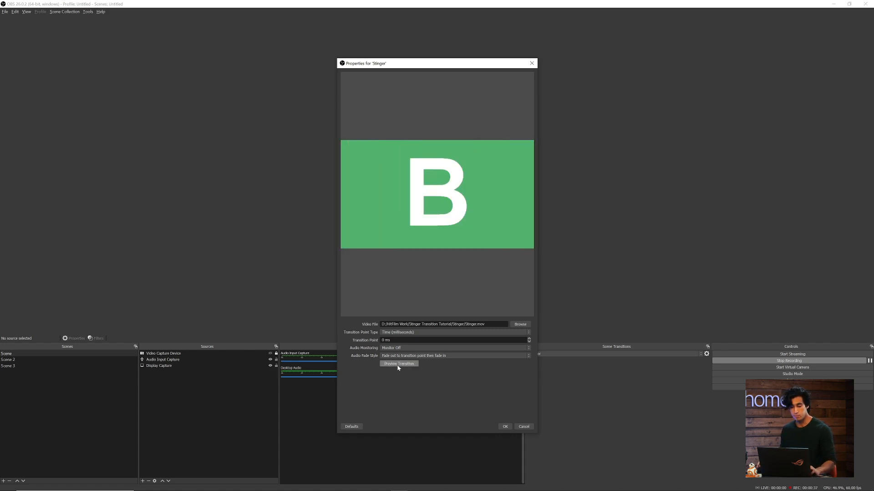
{"action": "left_click", "coordinate": [414, 333]}
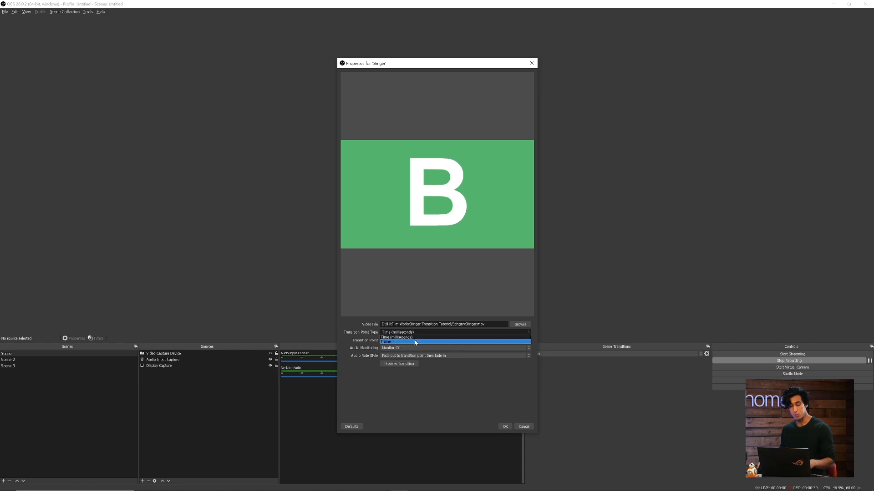
{"action": "left_click", "coordinate": [415, 342]}
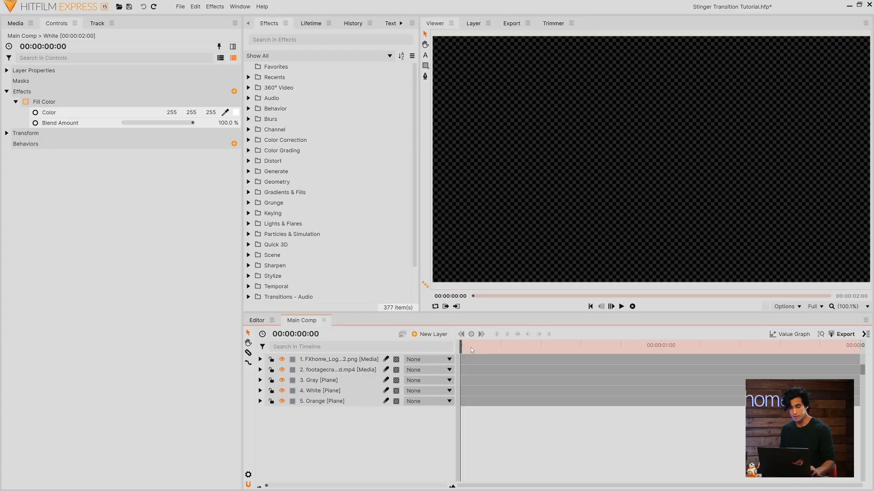
- Switch to HitFilm Express, move the playhead to 00:00:01:00 and display the timeline's time as frames
{"action": "left_click_drag", "start_coordinate": [471, 348], "coordinate": [668, 350]}
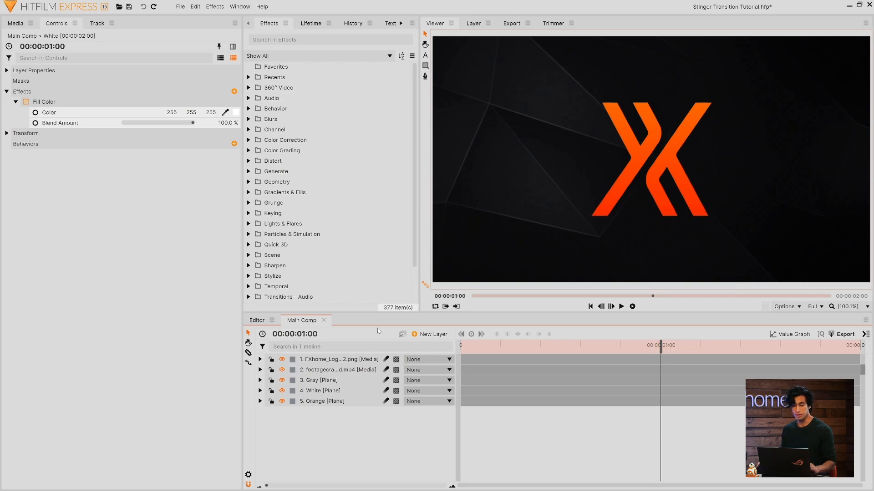
{"action": "right_click", "coordinate": [308, 332]}
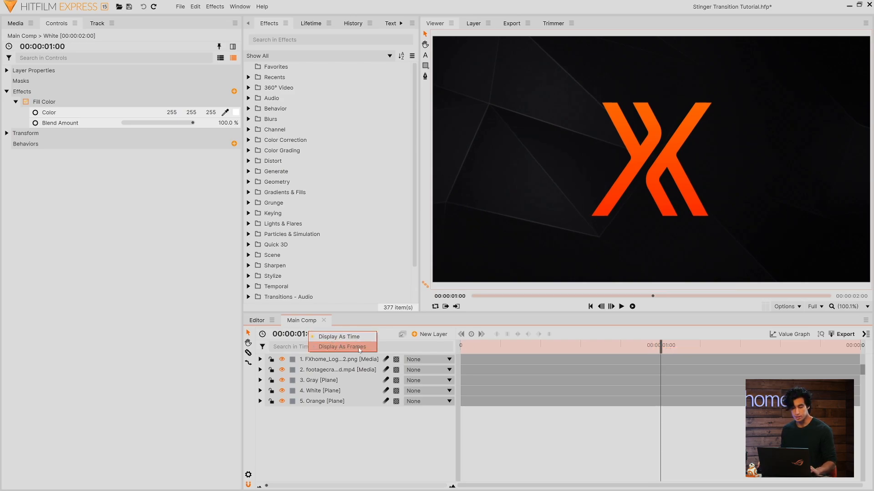
{"action": "left_click", "coordinate": [370, 347]}
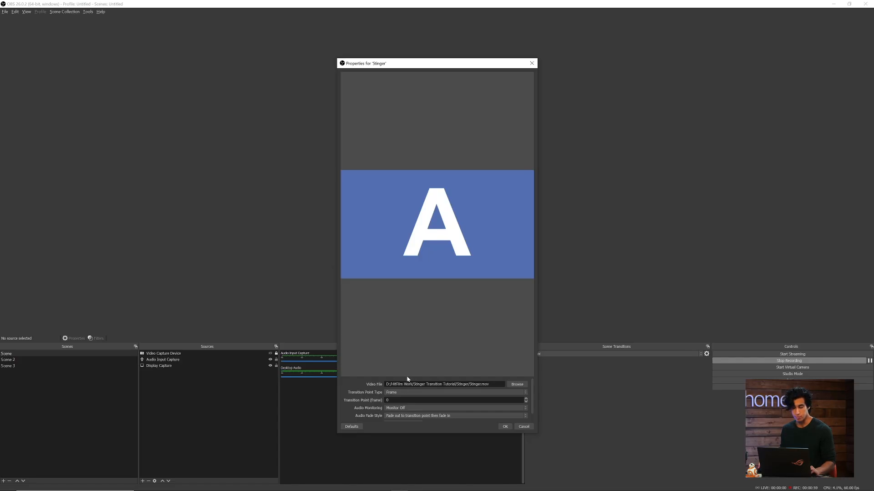
- Return to OBS, enlarge the stinger's settings area and set its Transition Point to frame 60
{"action": "left_click_drag", "start_coordinate": [407, 377], "coordinate": [408, 291]}
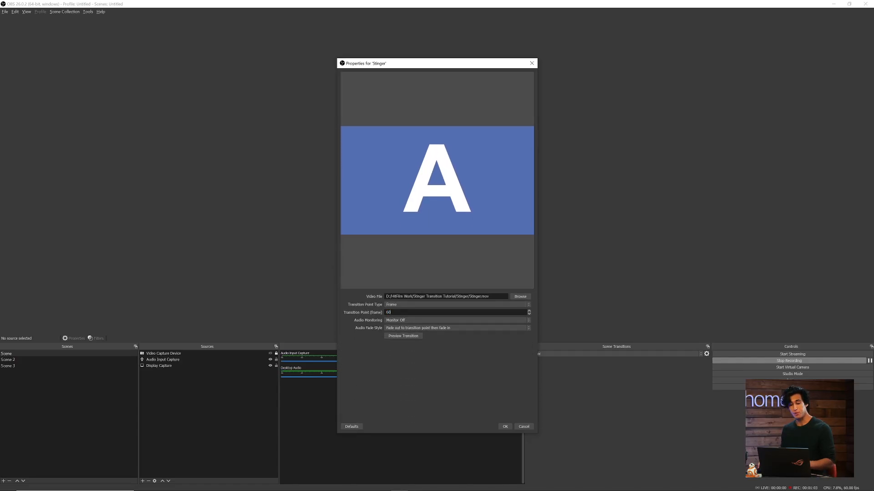